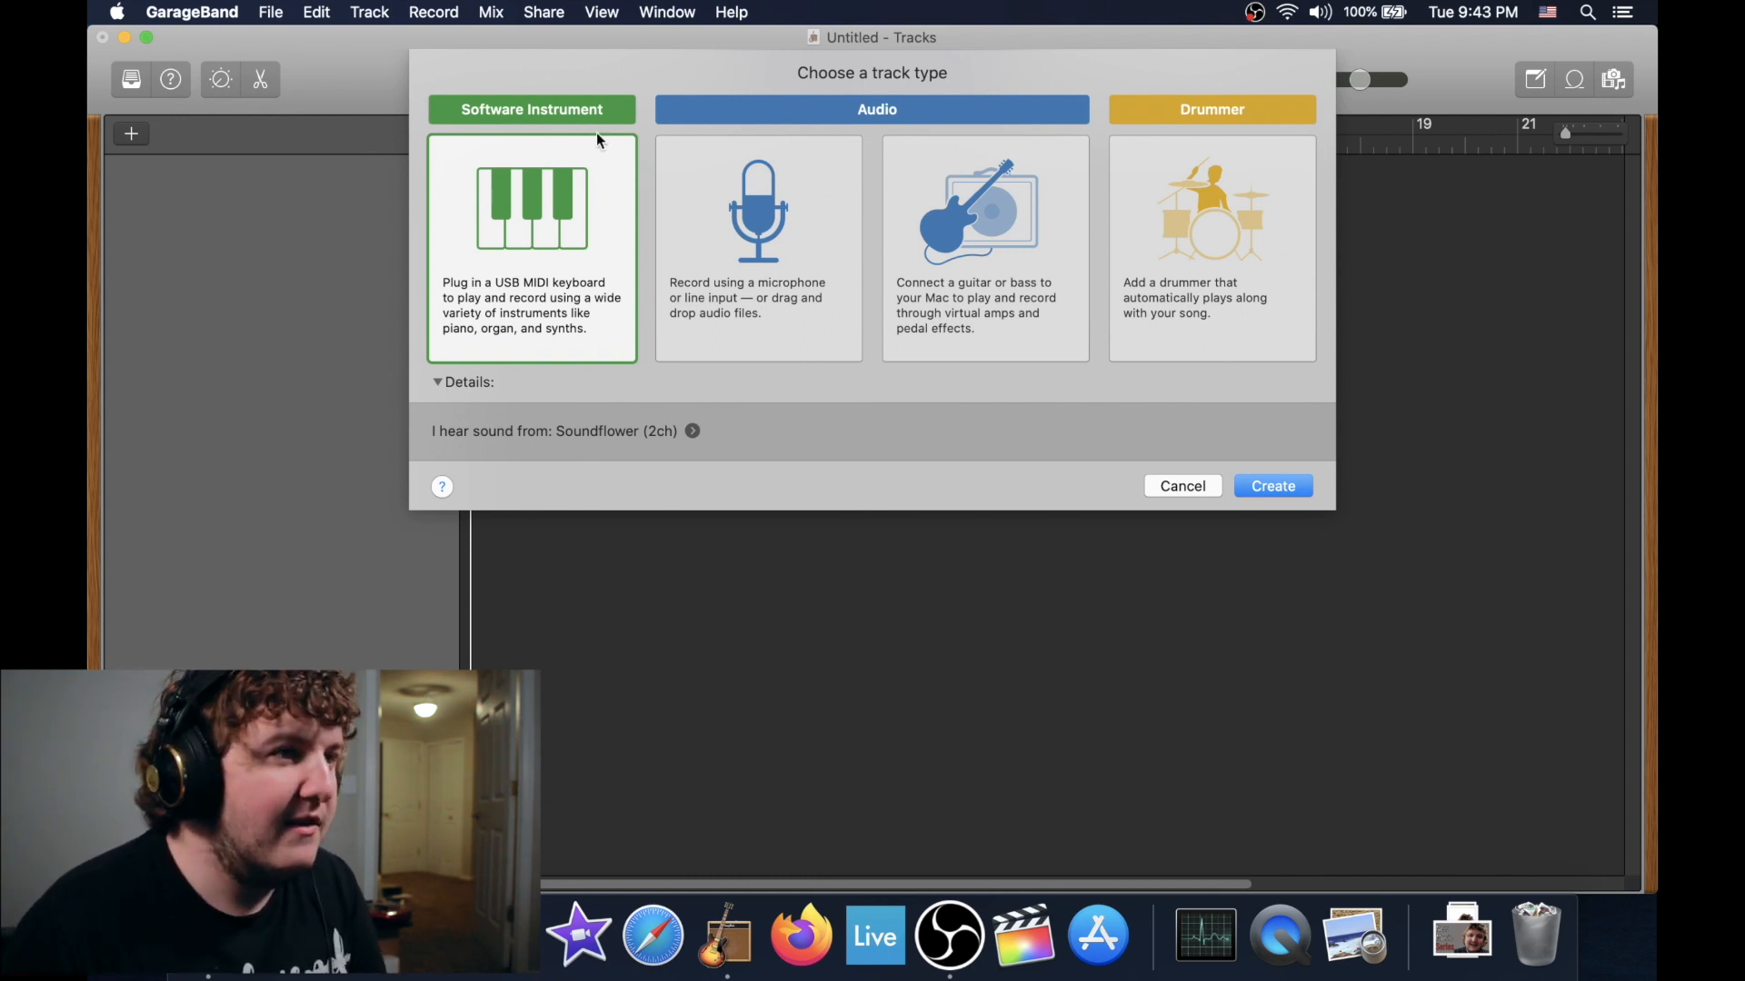
- Look over the available track types and create a Software Instrument track
left_click(752, 306)
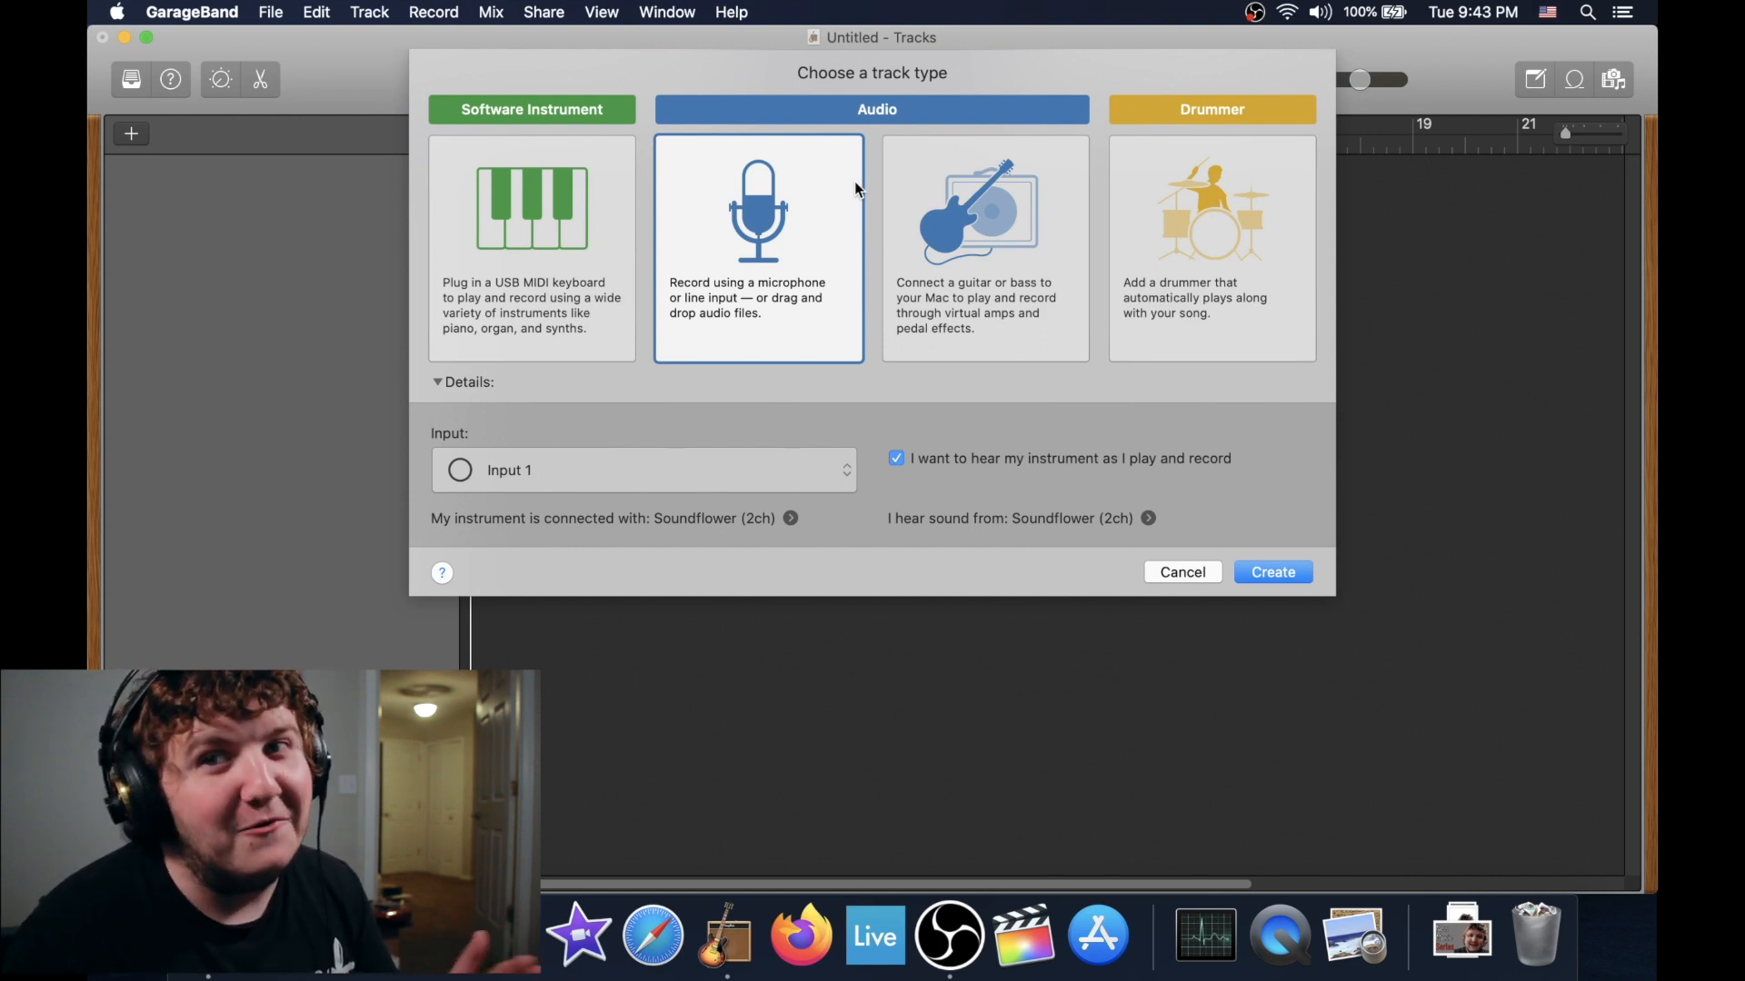
left_click(939, 207)
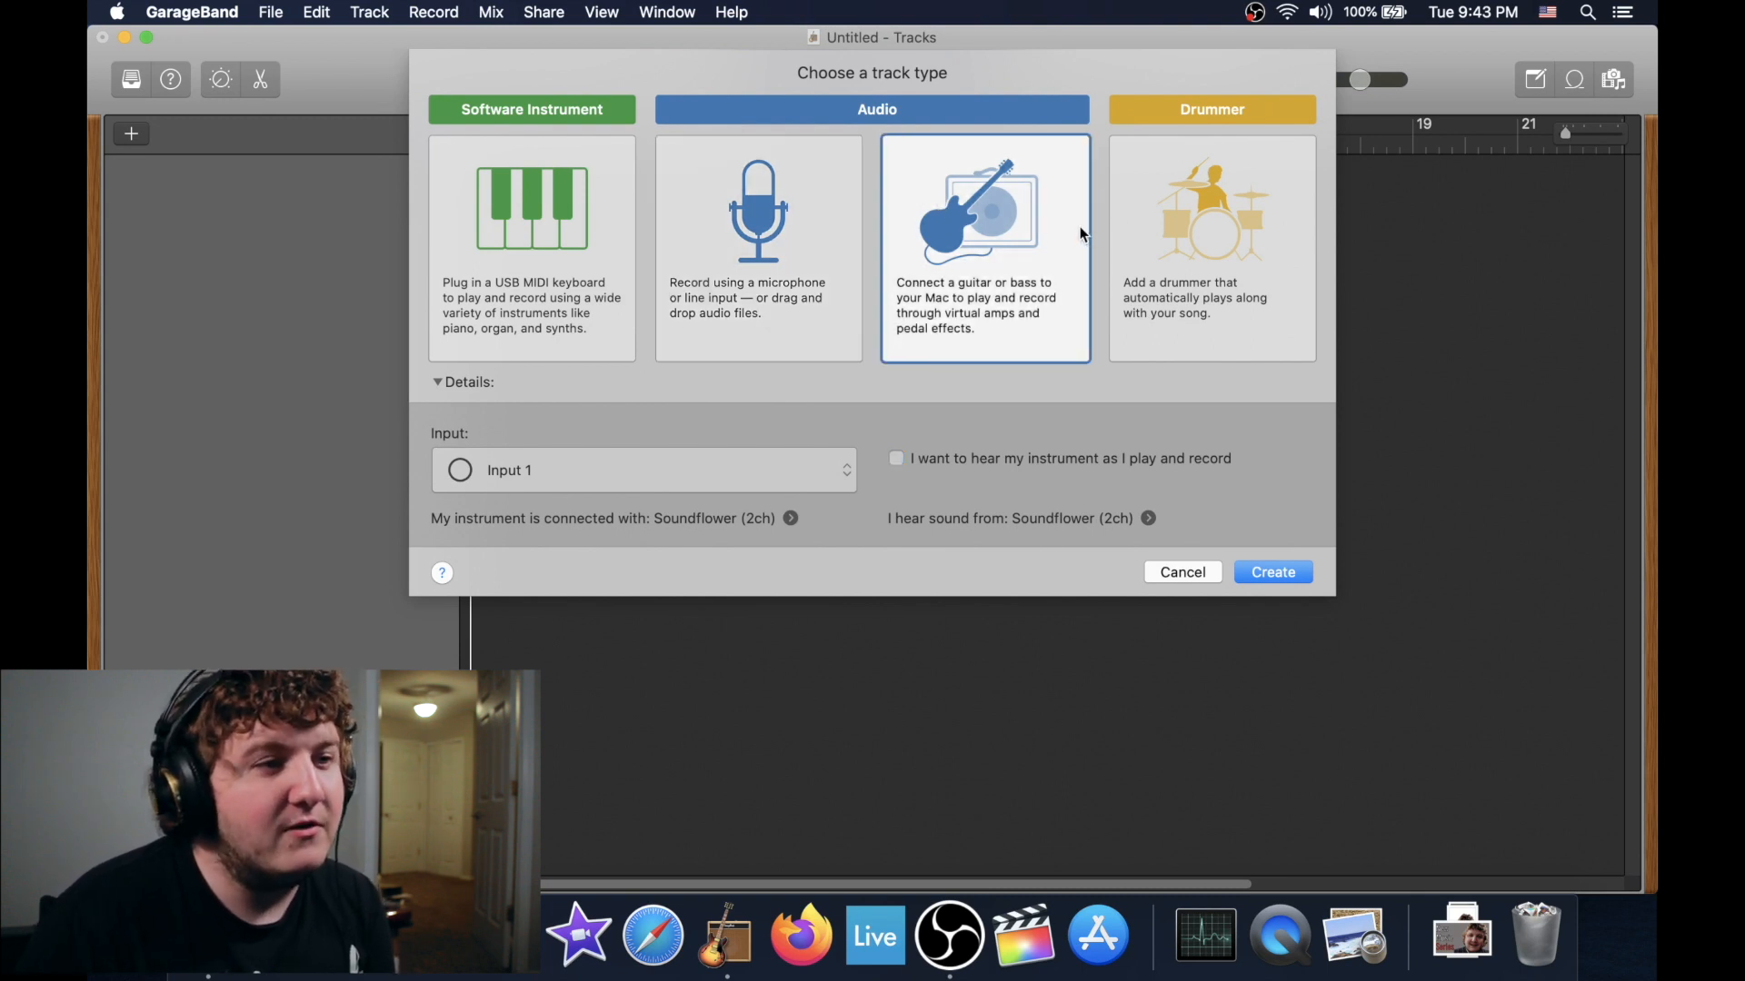
left_click(1174, 242)
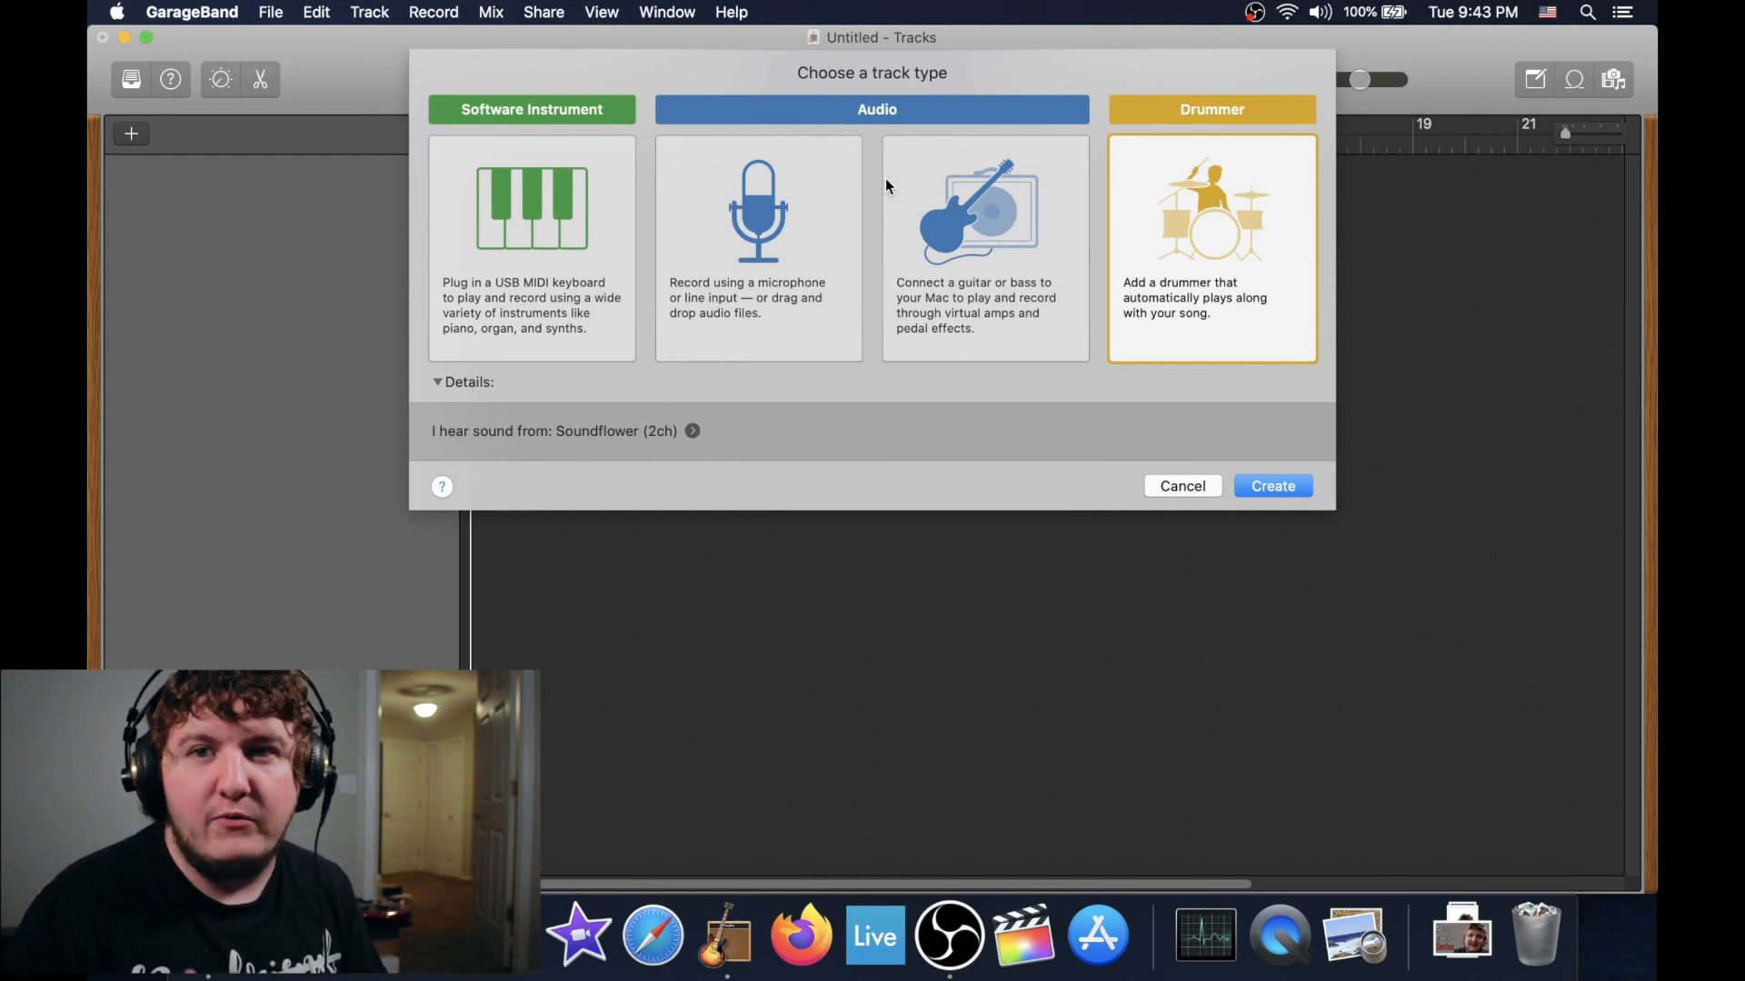
double_click(505, 261)
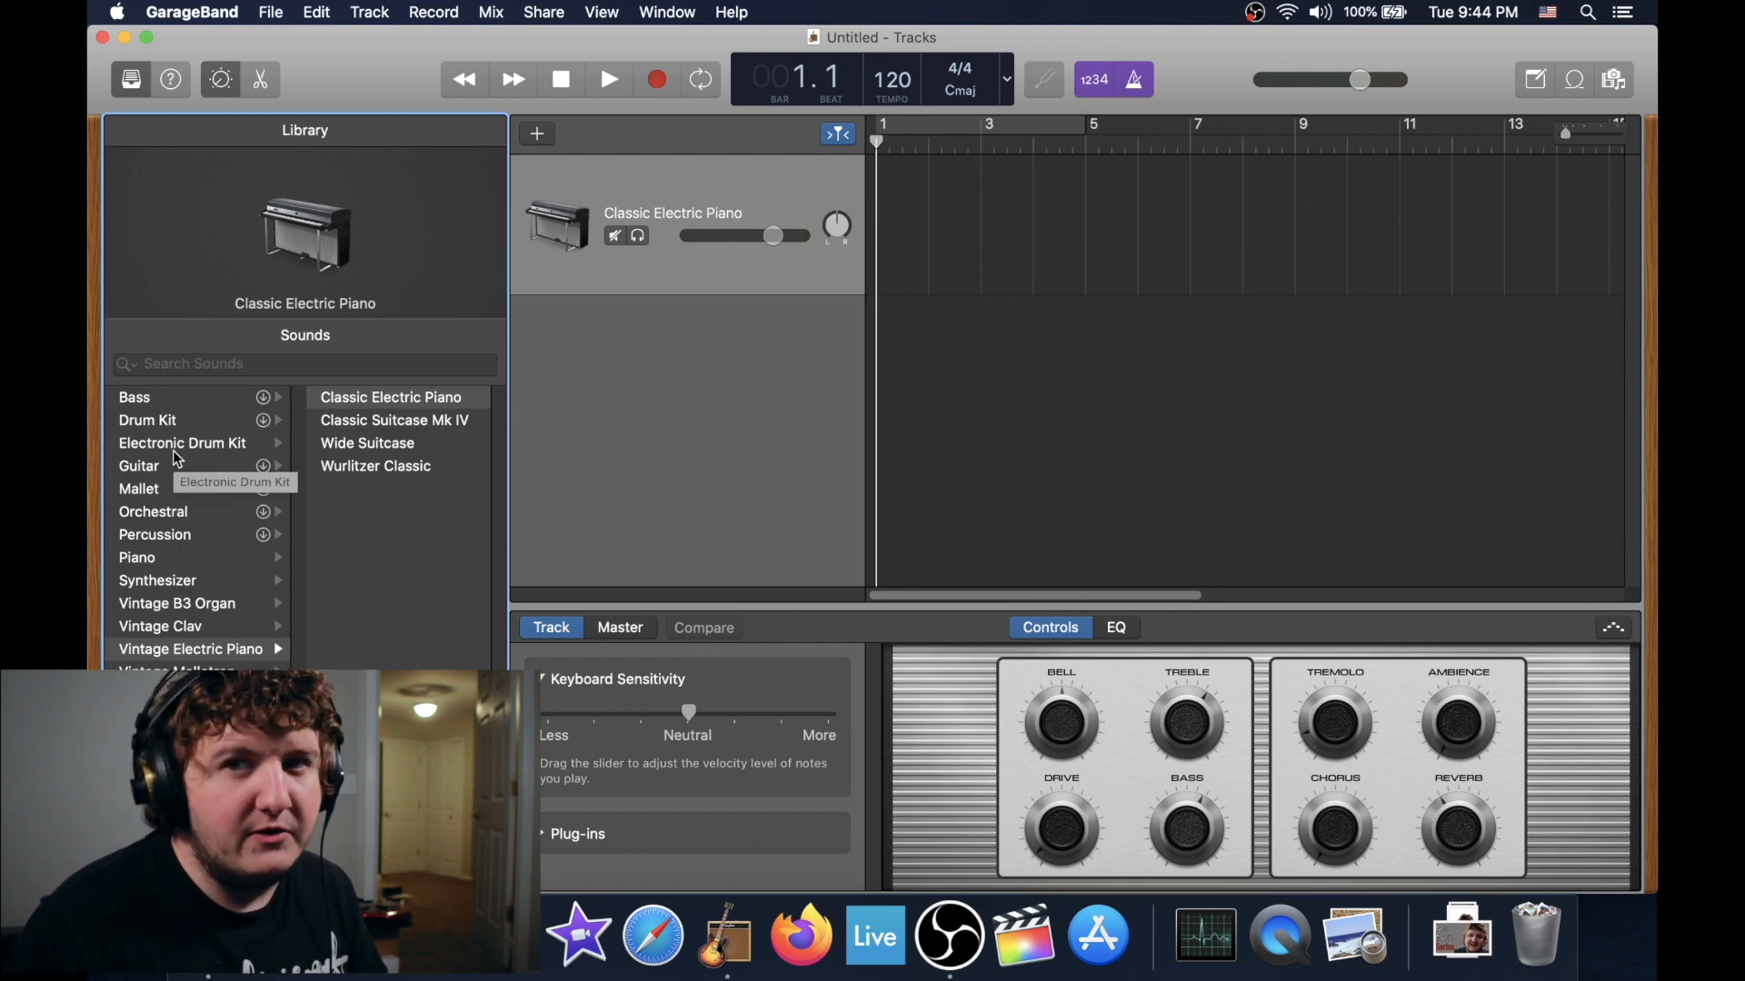
- Change the track's sound to the After Party electronic drum kit
left_click(159, 422)
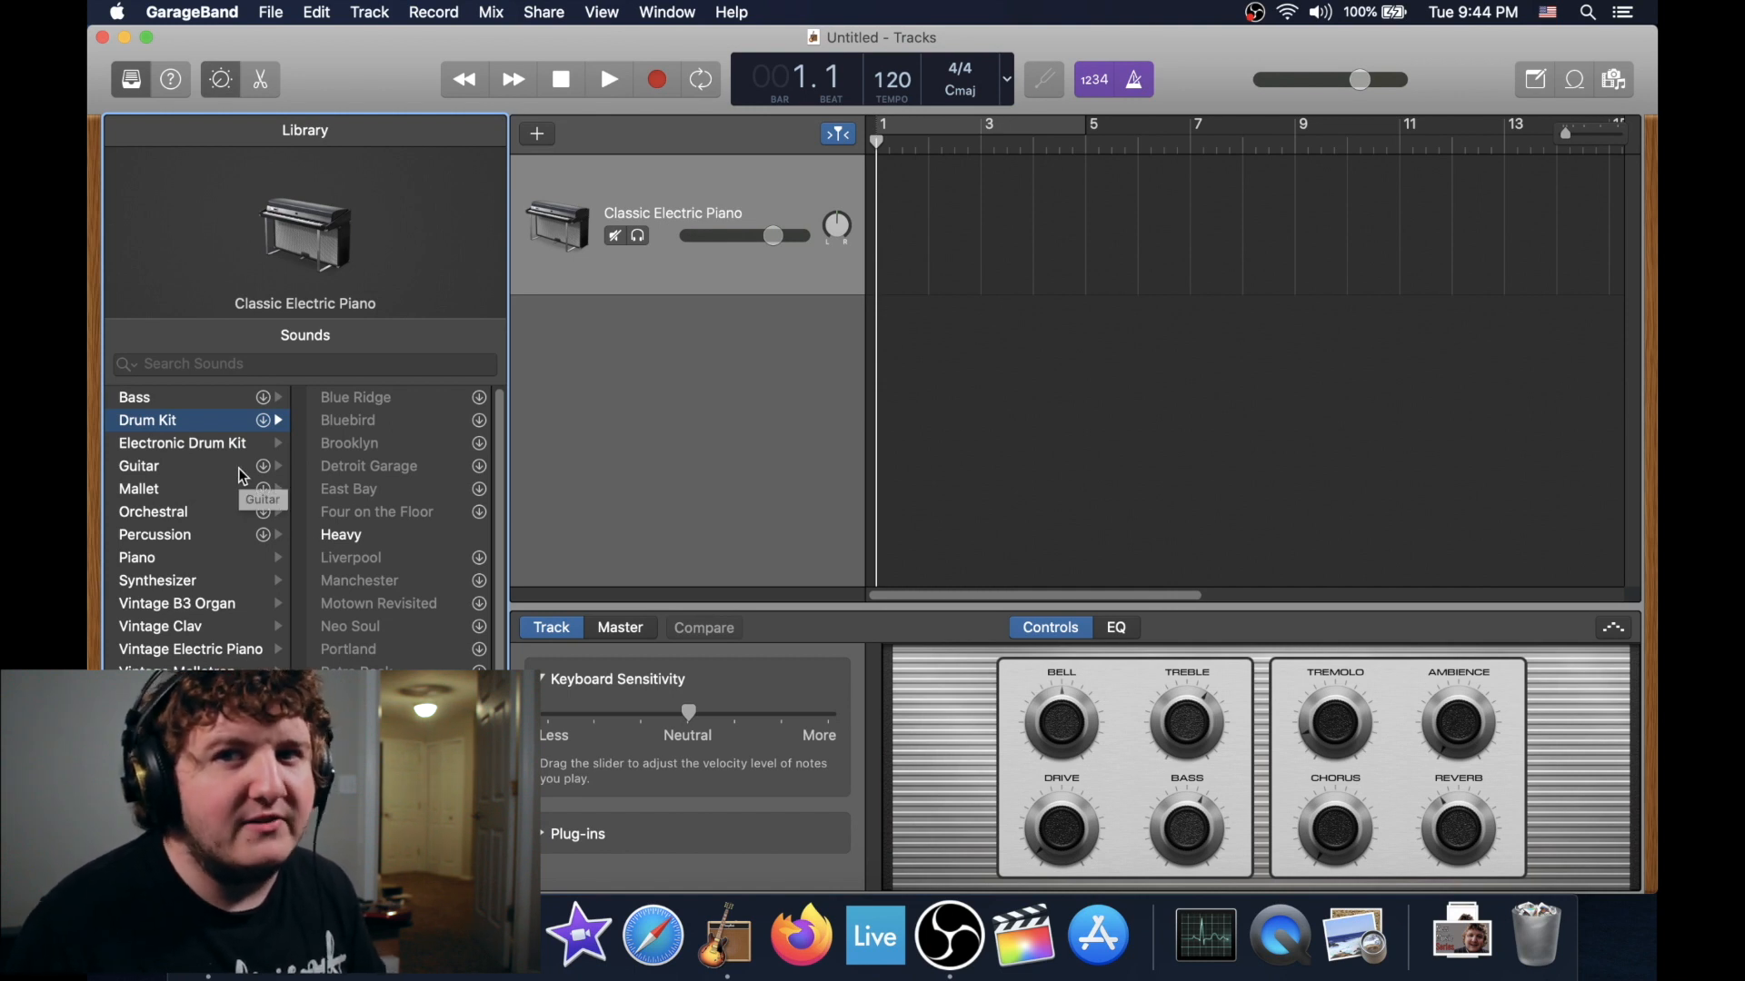
left_click(192, 449)
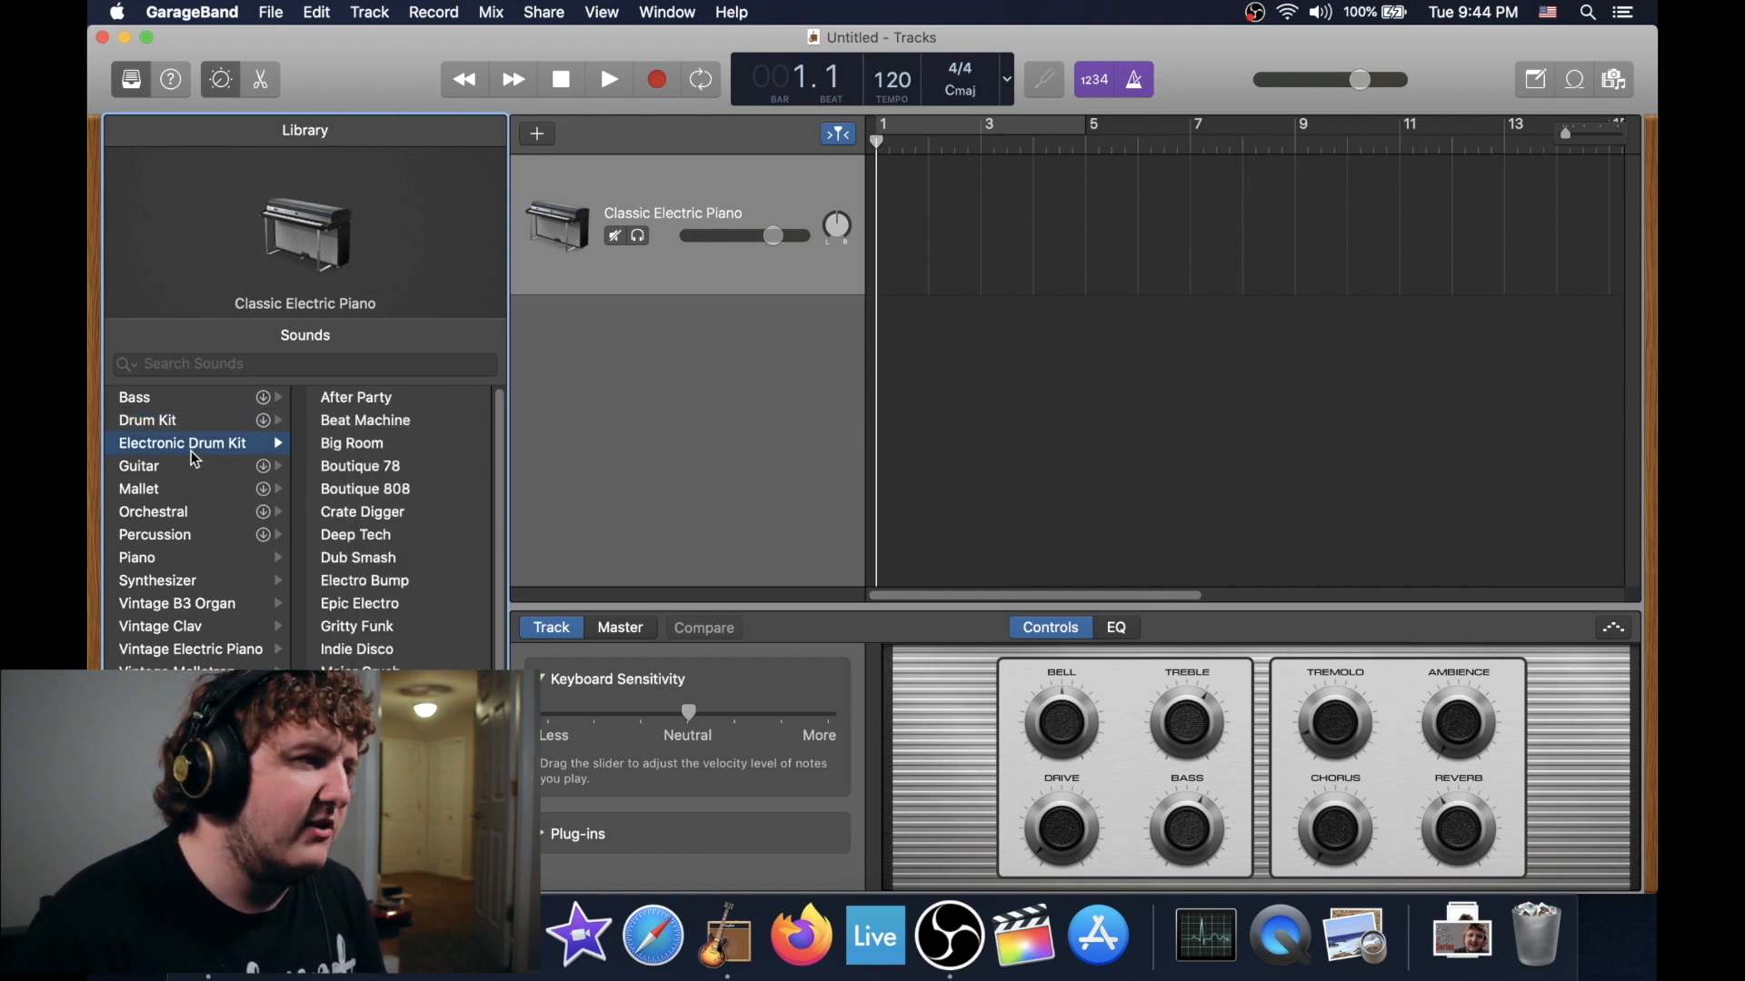
left_click(380, 404)
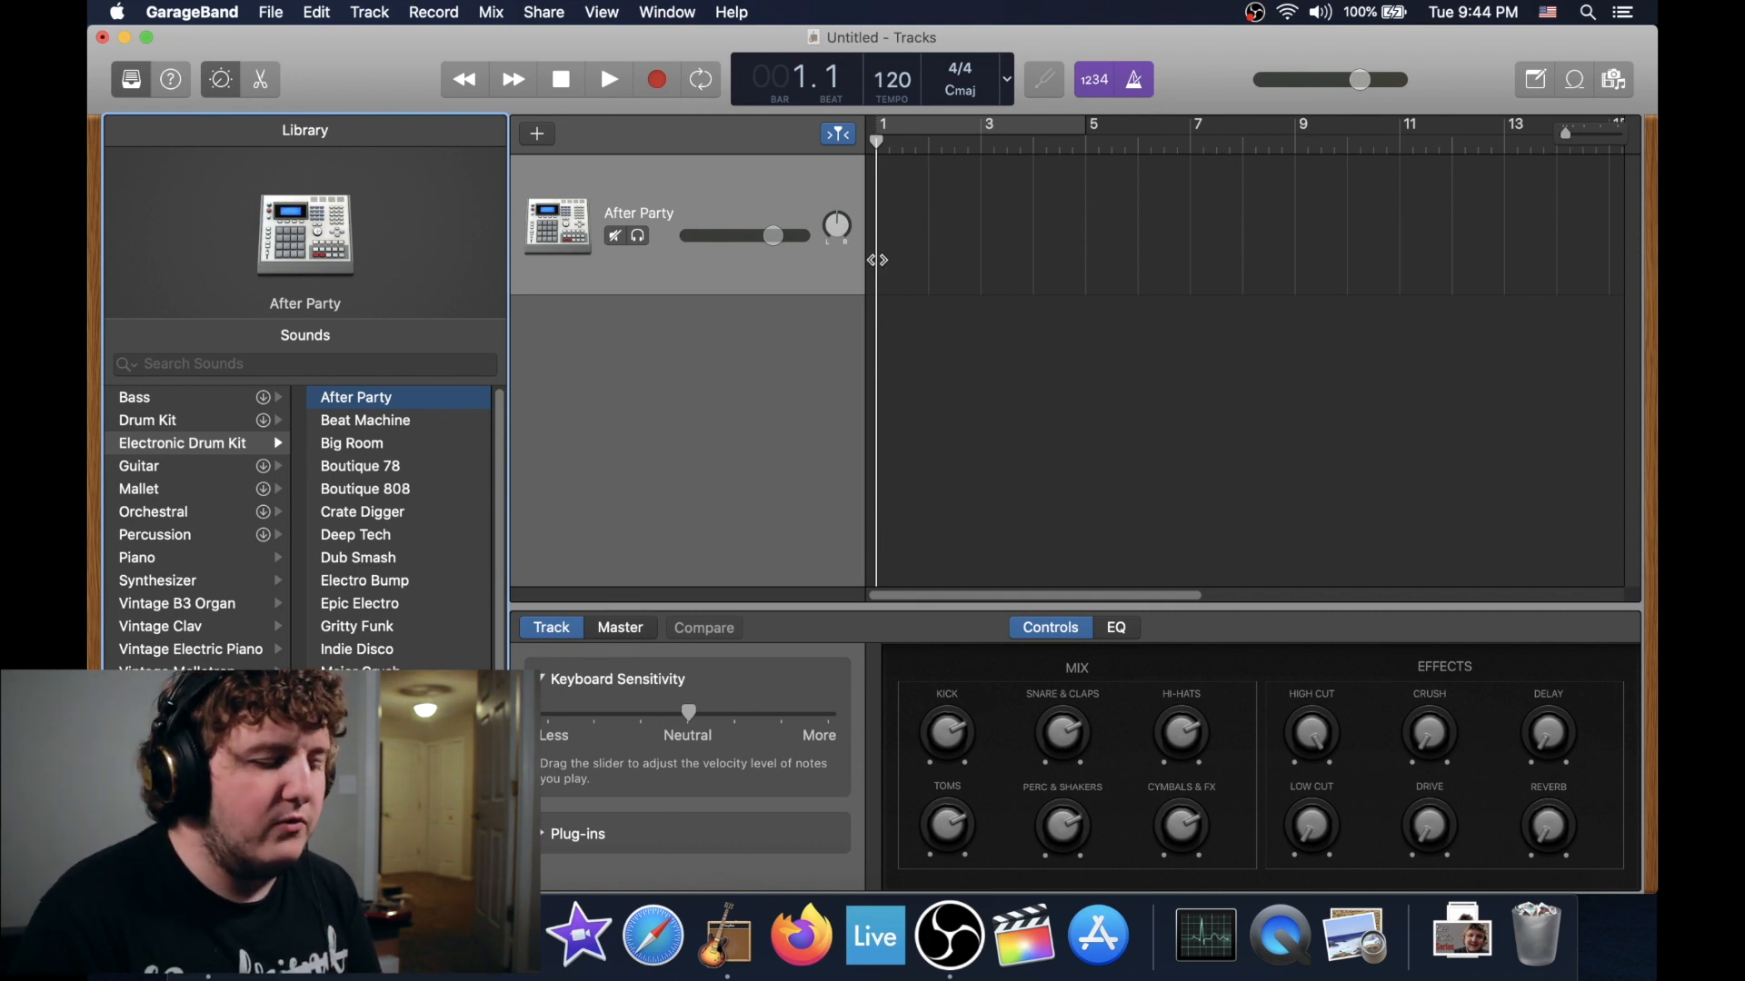
- Open Musical Typing, try a few drum sounds and lower the octave to C1
key("super+k")
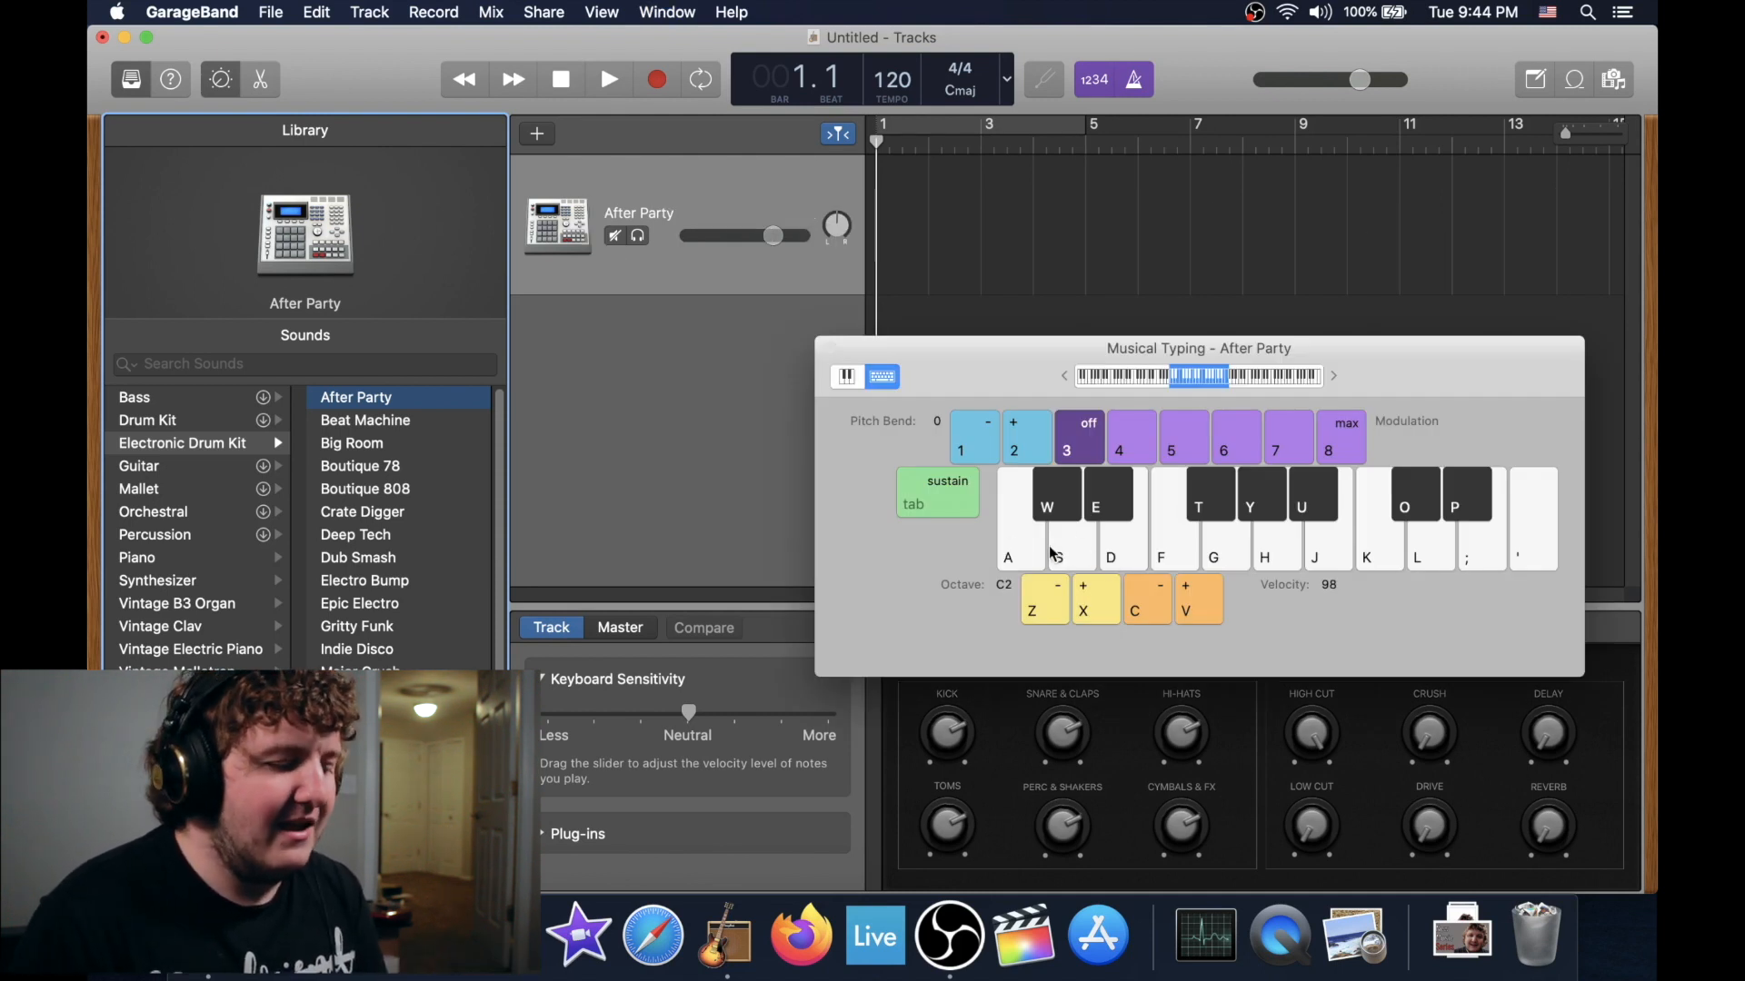
key("a")
key("d")
key("g")
key("z")
- Audition the After Party kit's sounds in the C1 octave, repeating the kick on the lowest note
key("a")
key("s")
key("h")
key("k")
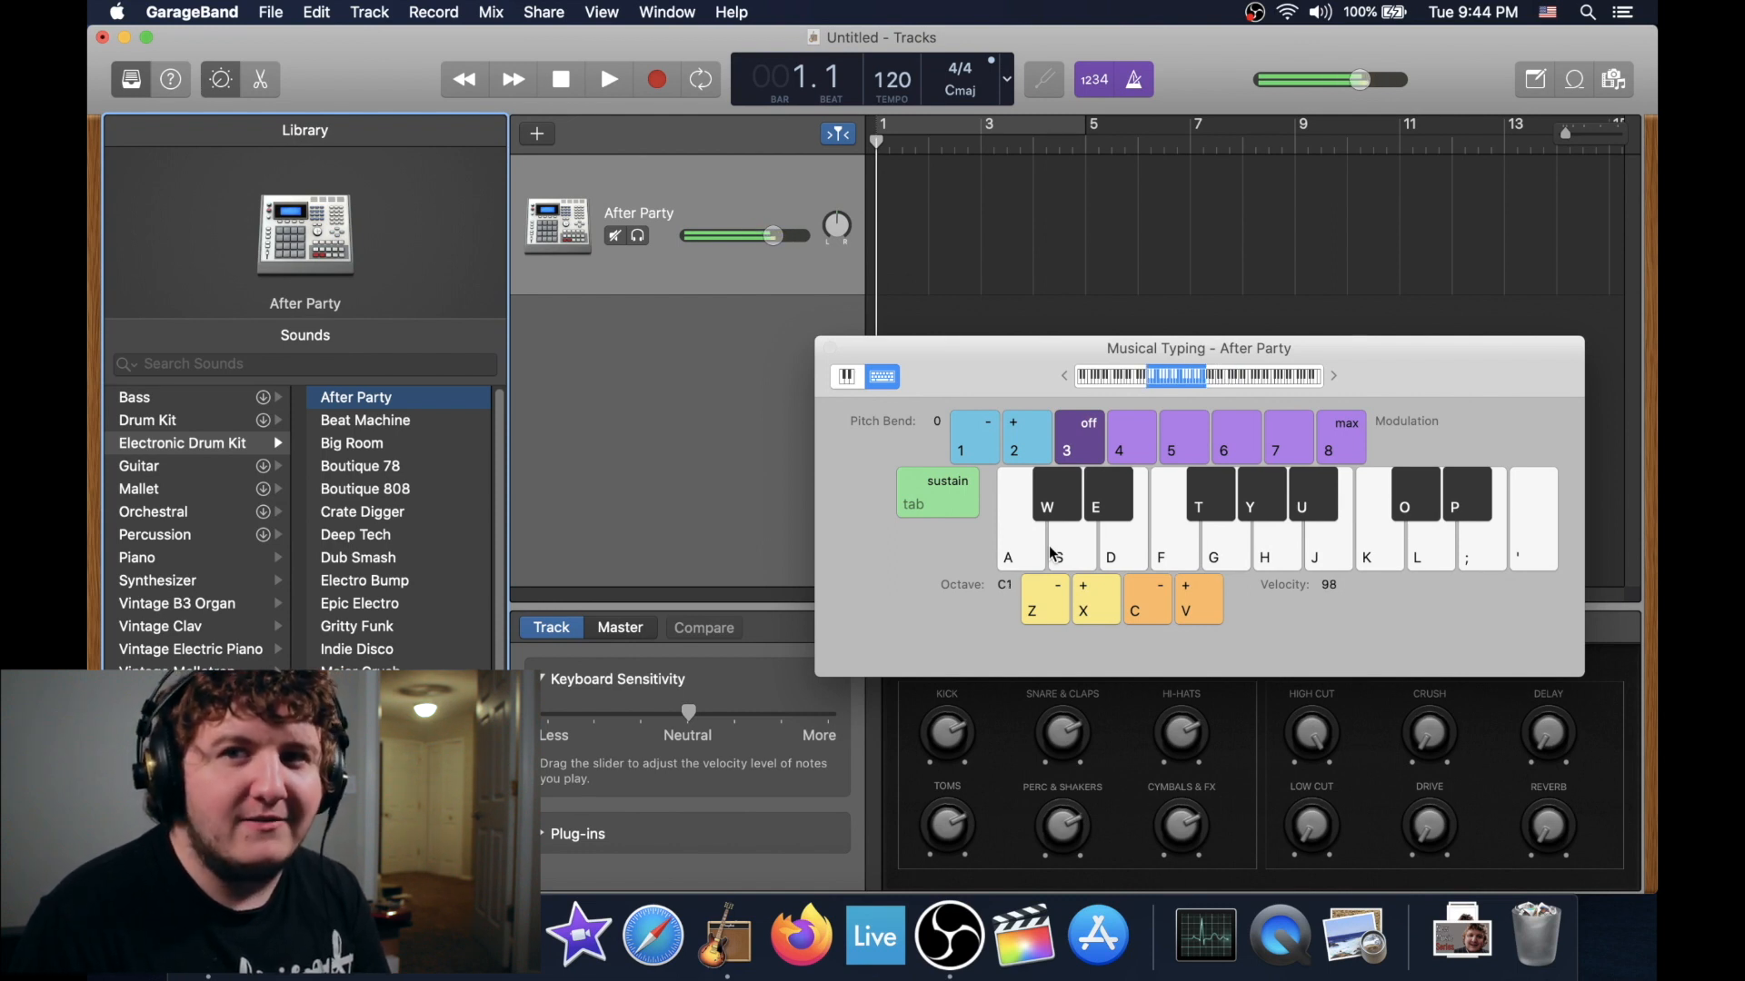
key("s")
key("h")
key("k")
key("l")
key("g")
key("d")
key("s")
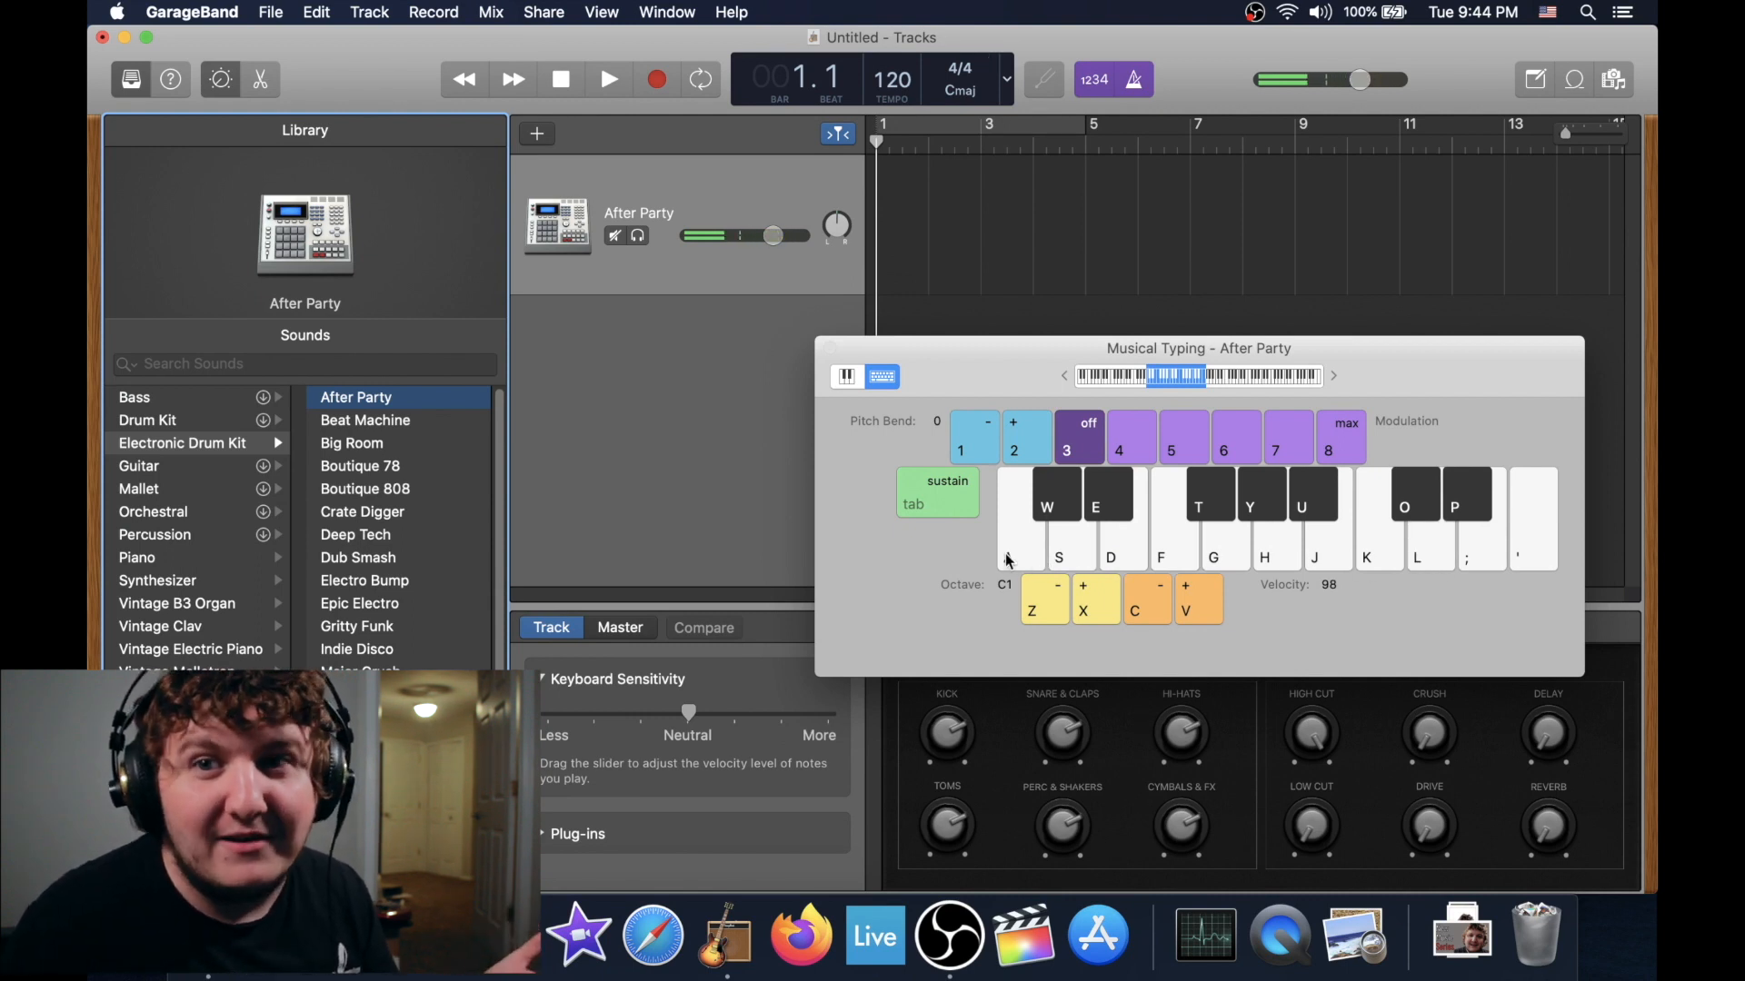
key("a")
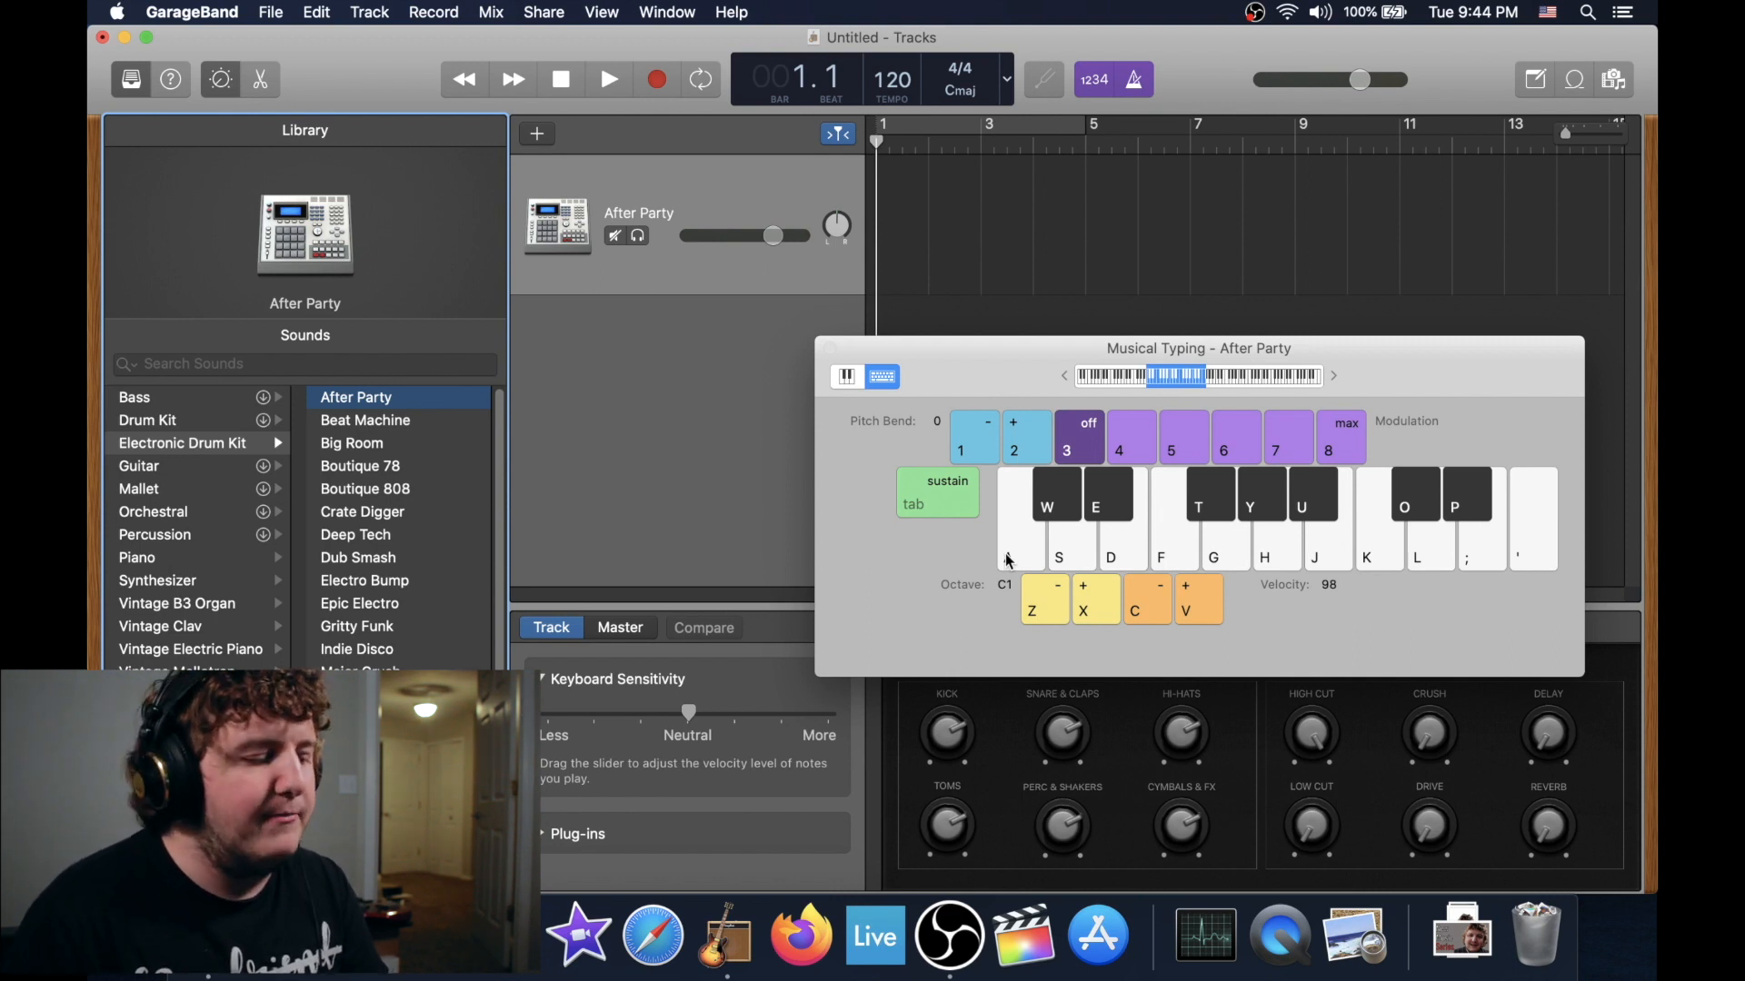
left_click(1009, 562)
left_click(1009, 561)
left_click(1009, 562)
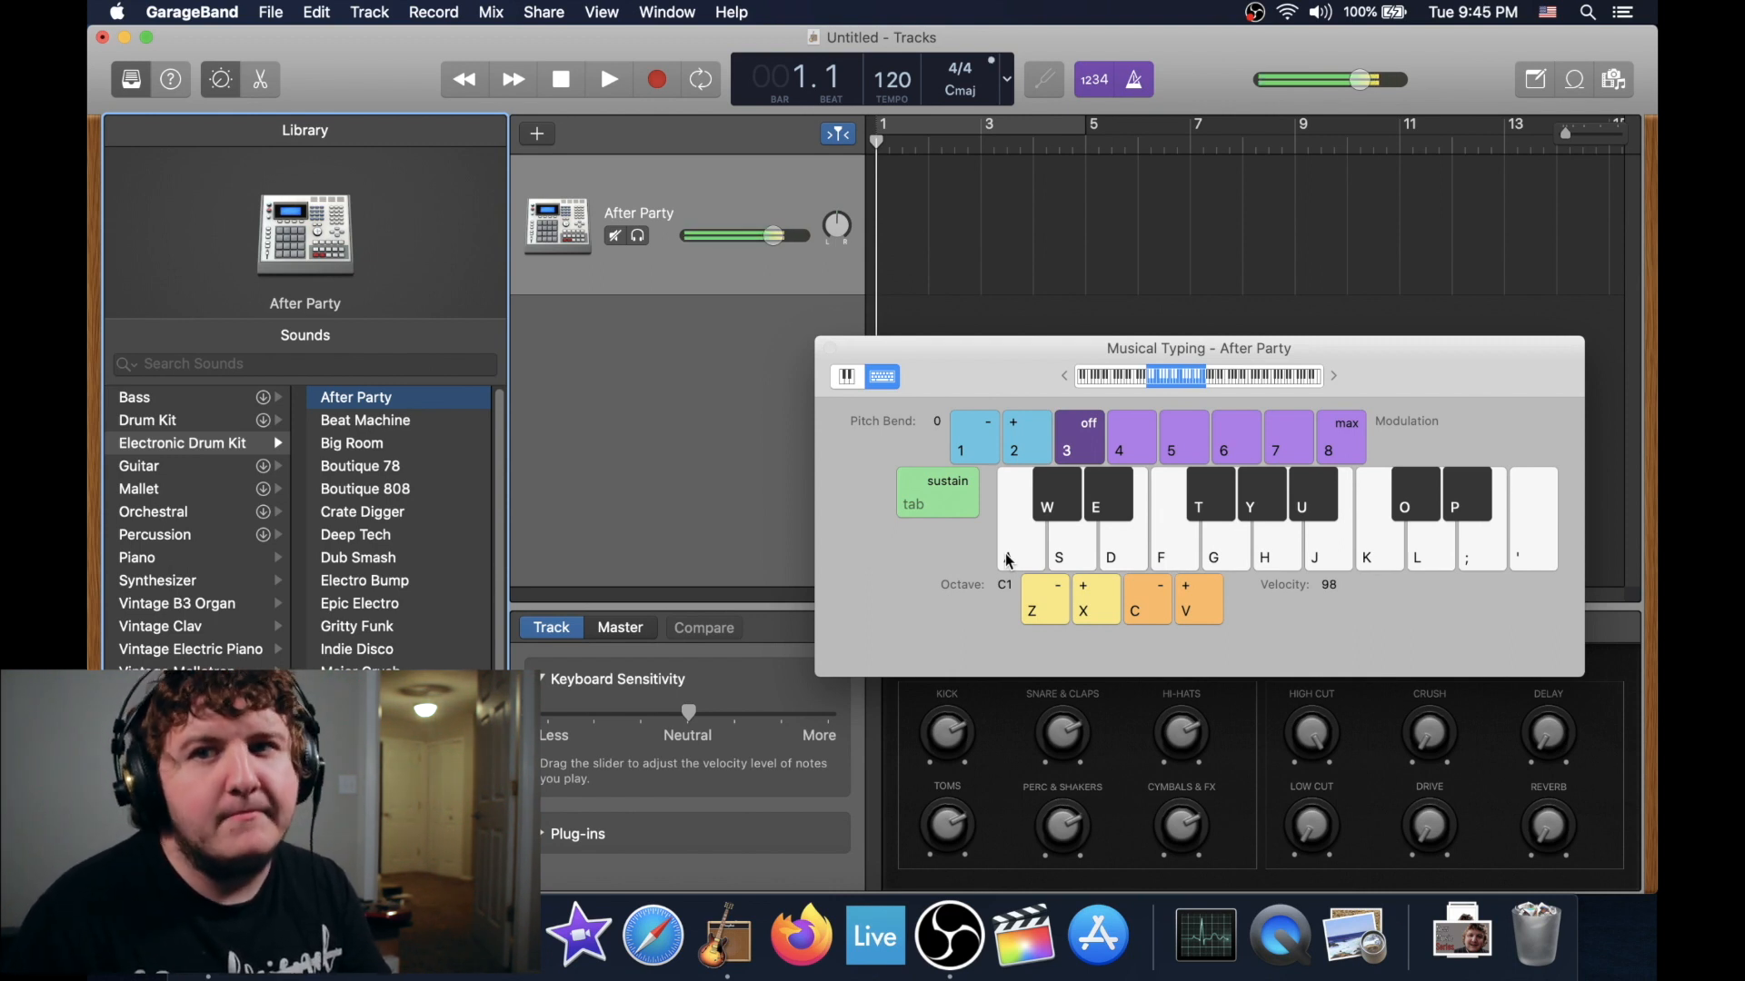
left_click(1009, 562)
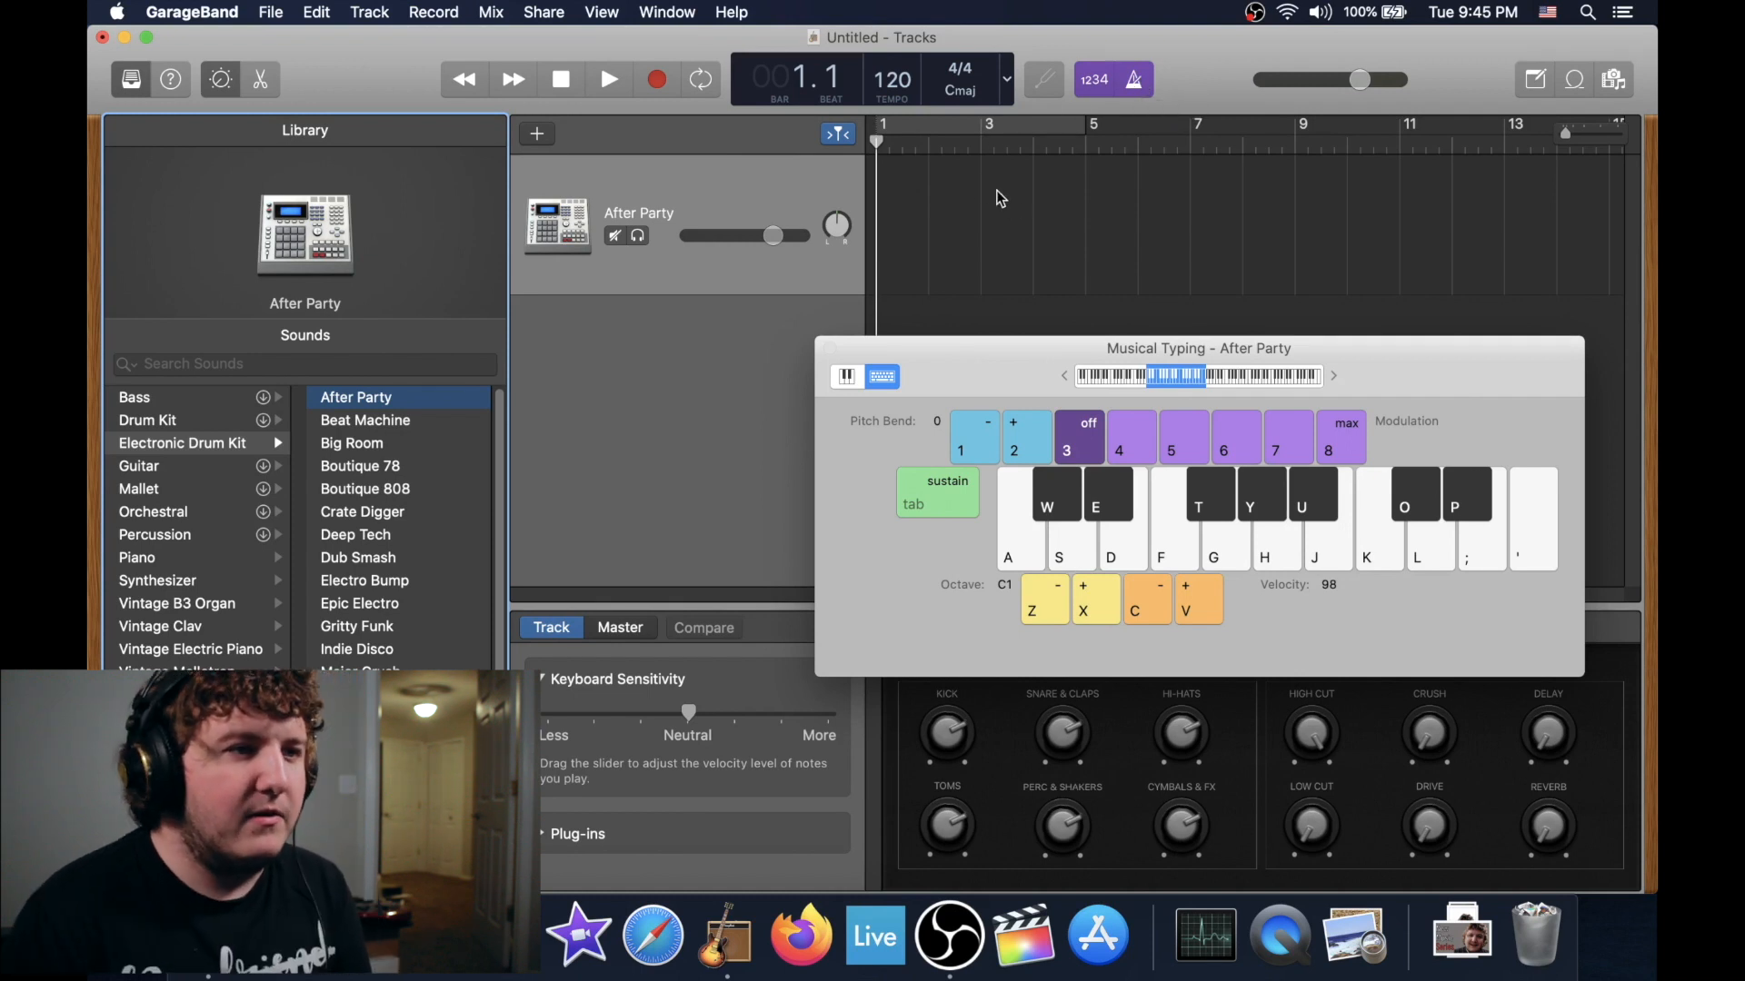
- Record a kick hit on every beat of bars 11 and 12 on the After Party track
left_click(881, 179)
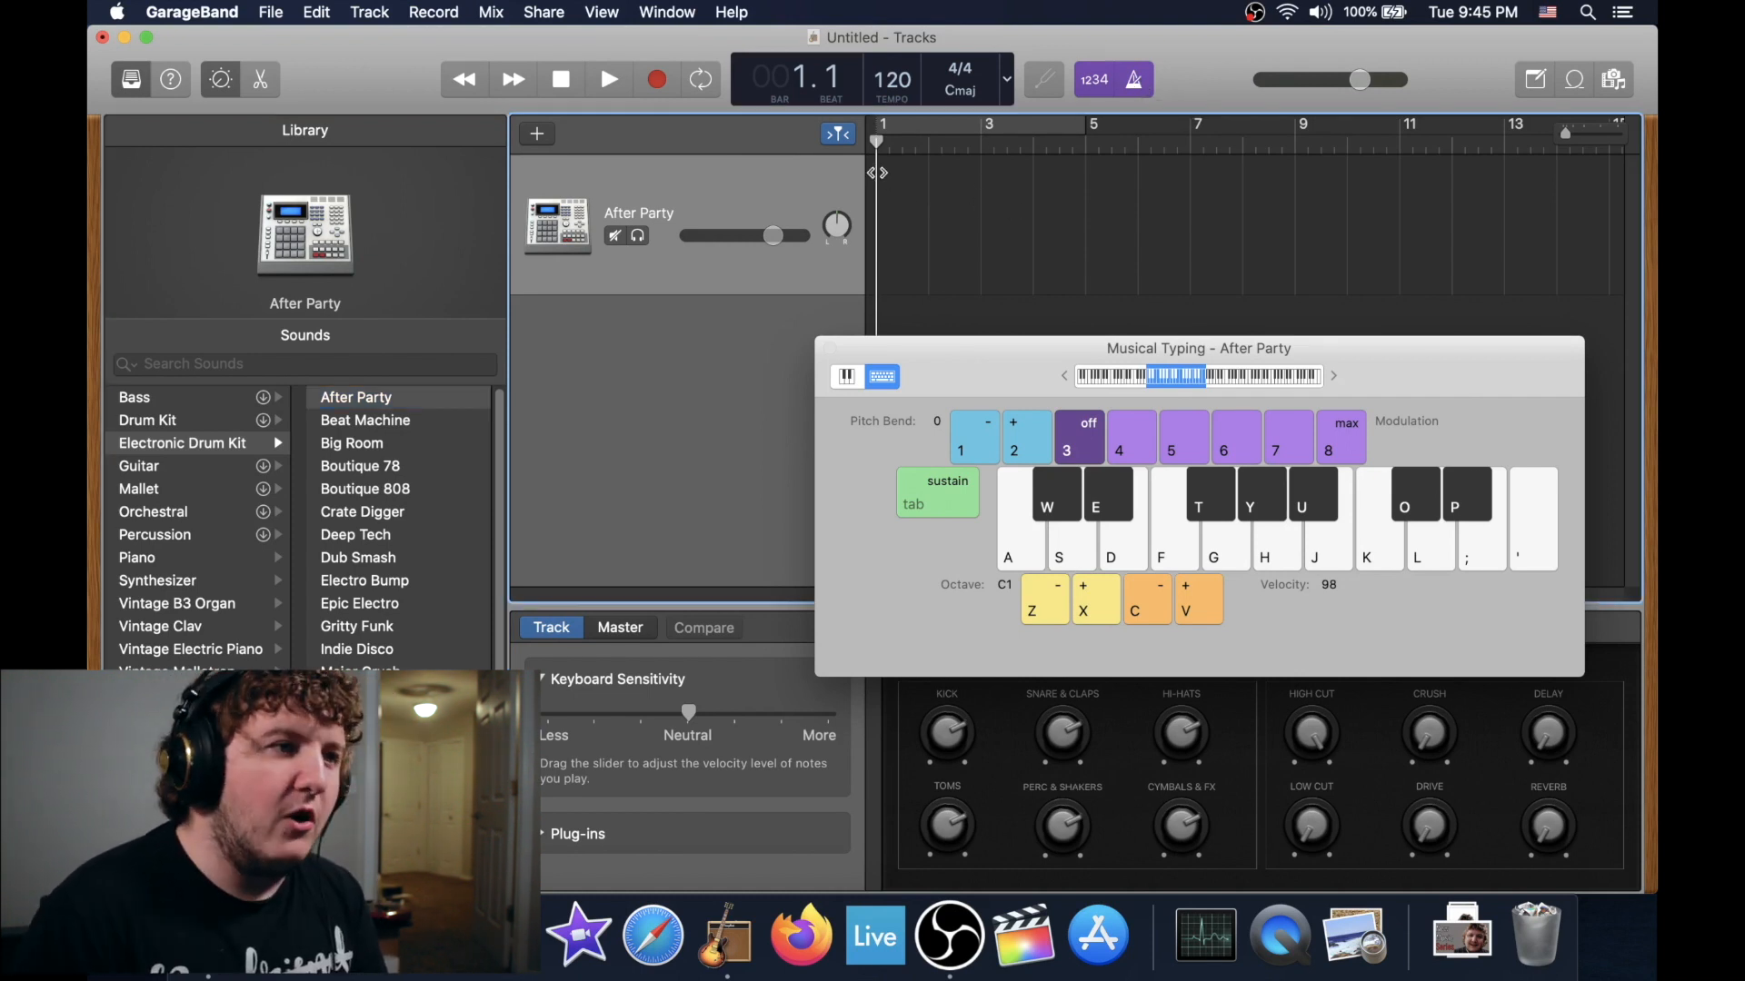
key("r")
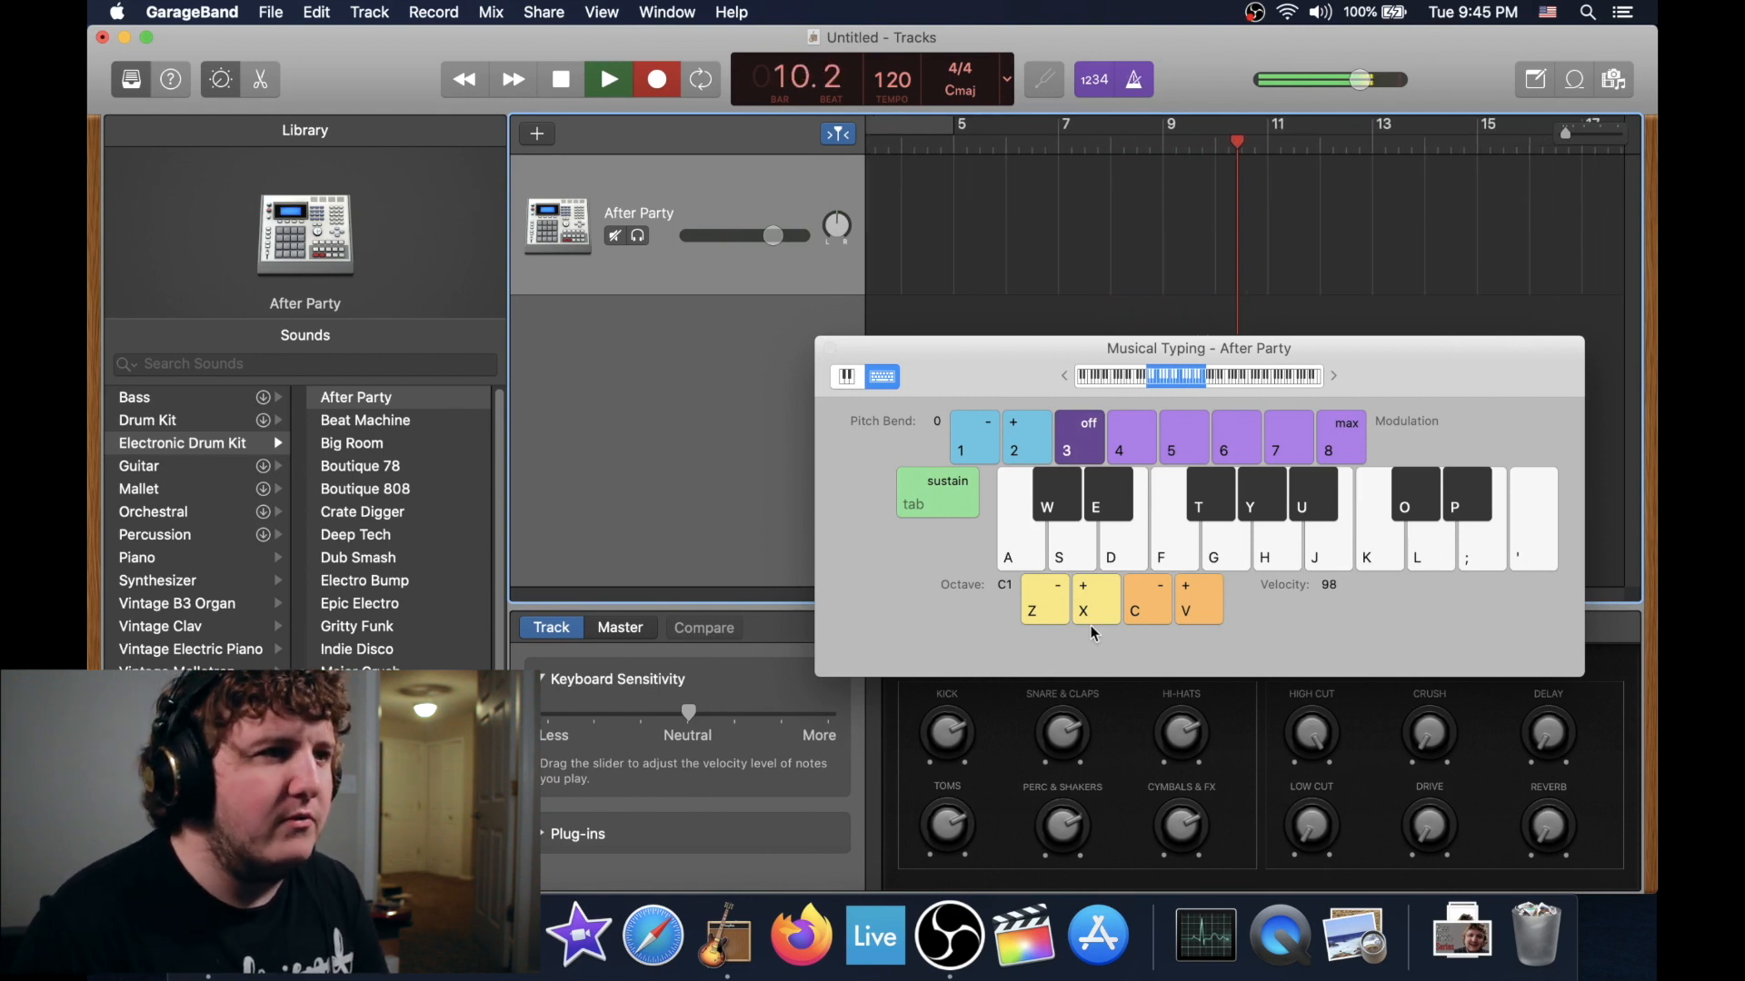
key("a")
key("a")
key("a")
key("a")
key("a")
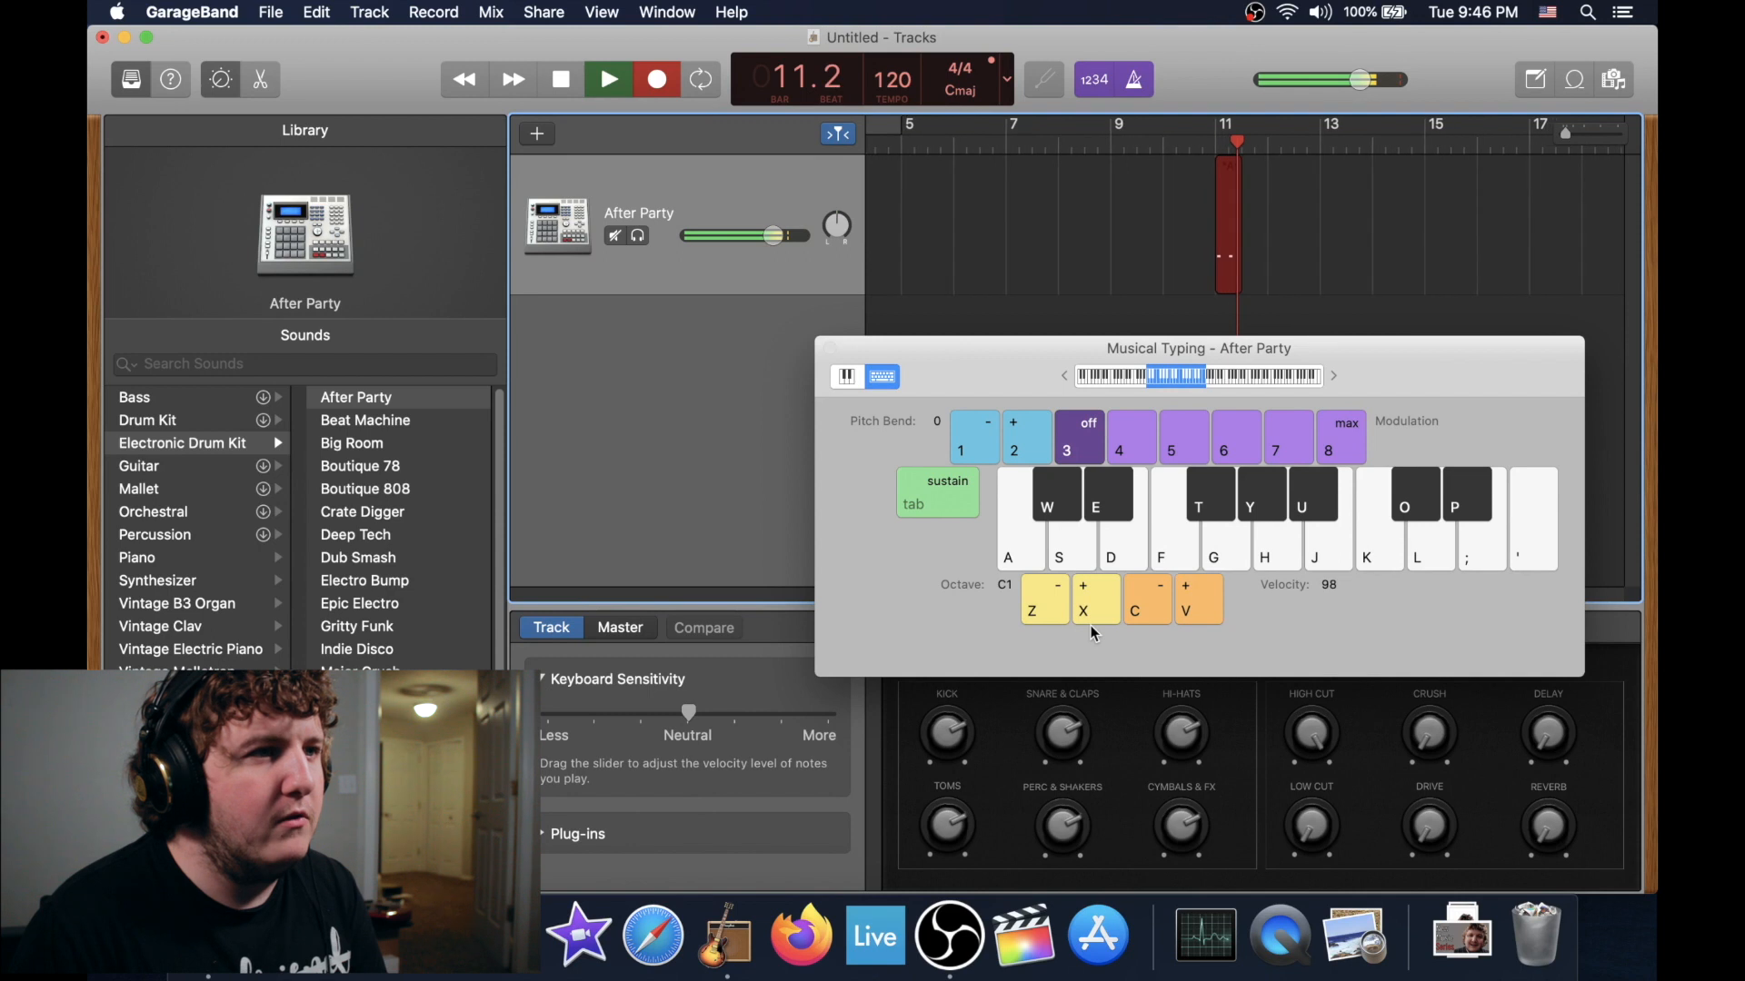
key("a")
key("a")
key("space")
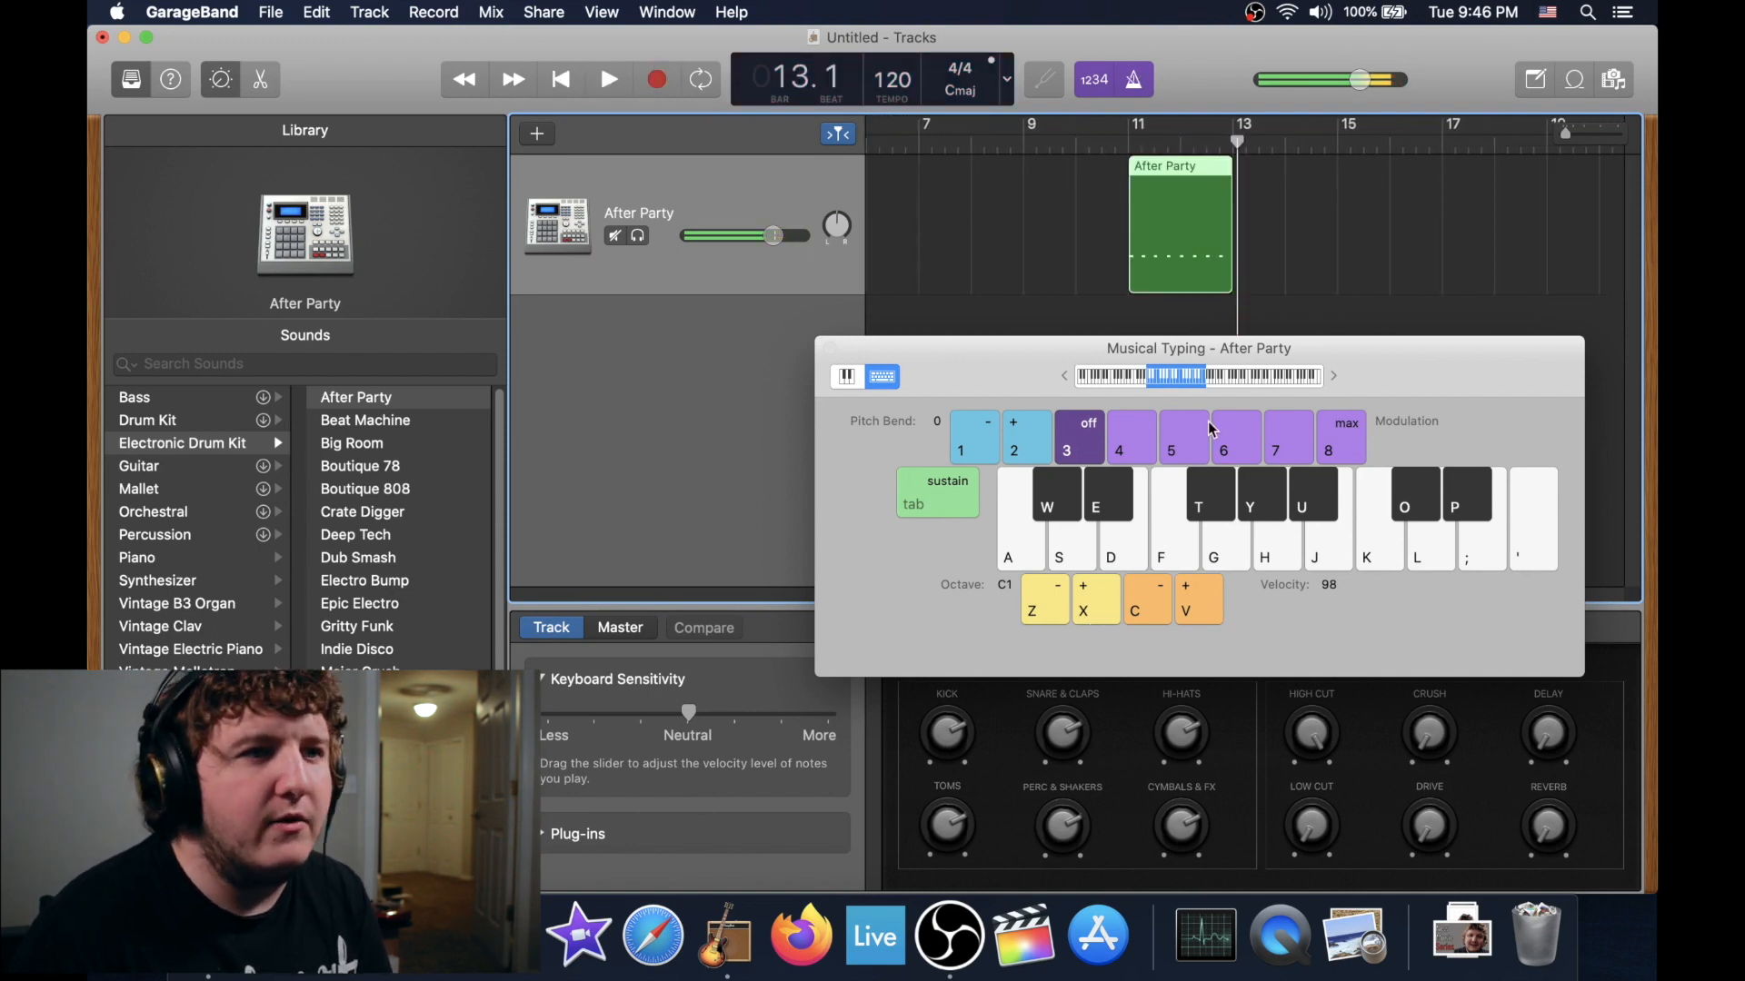
- Open the recorded region in the Piano Roll and set its Time Quantize to 1/4 Note
double_click(1186, 232)
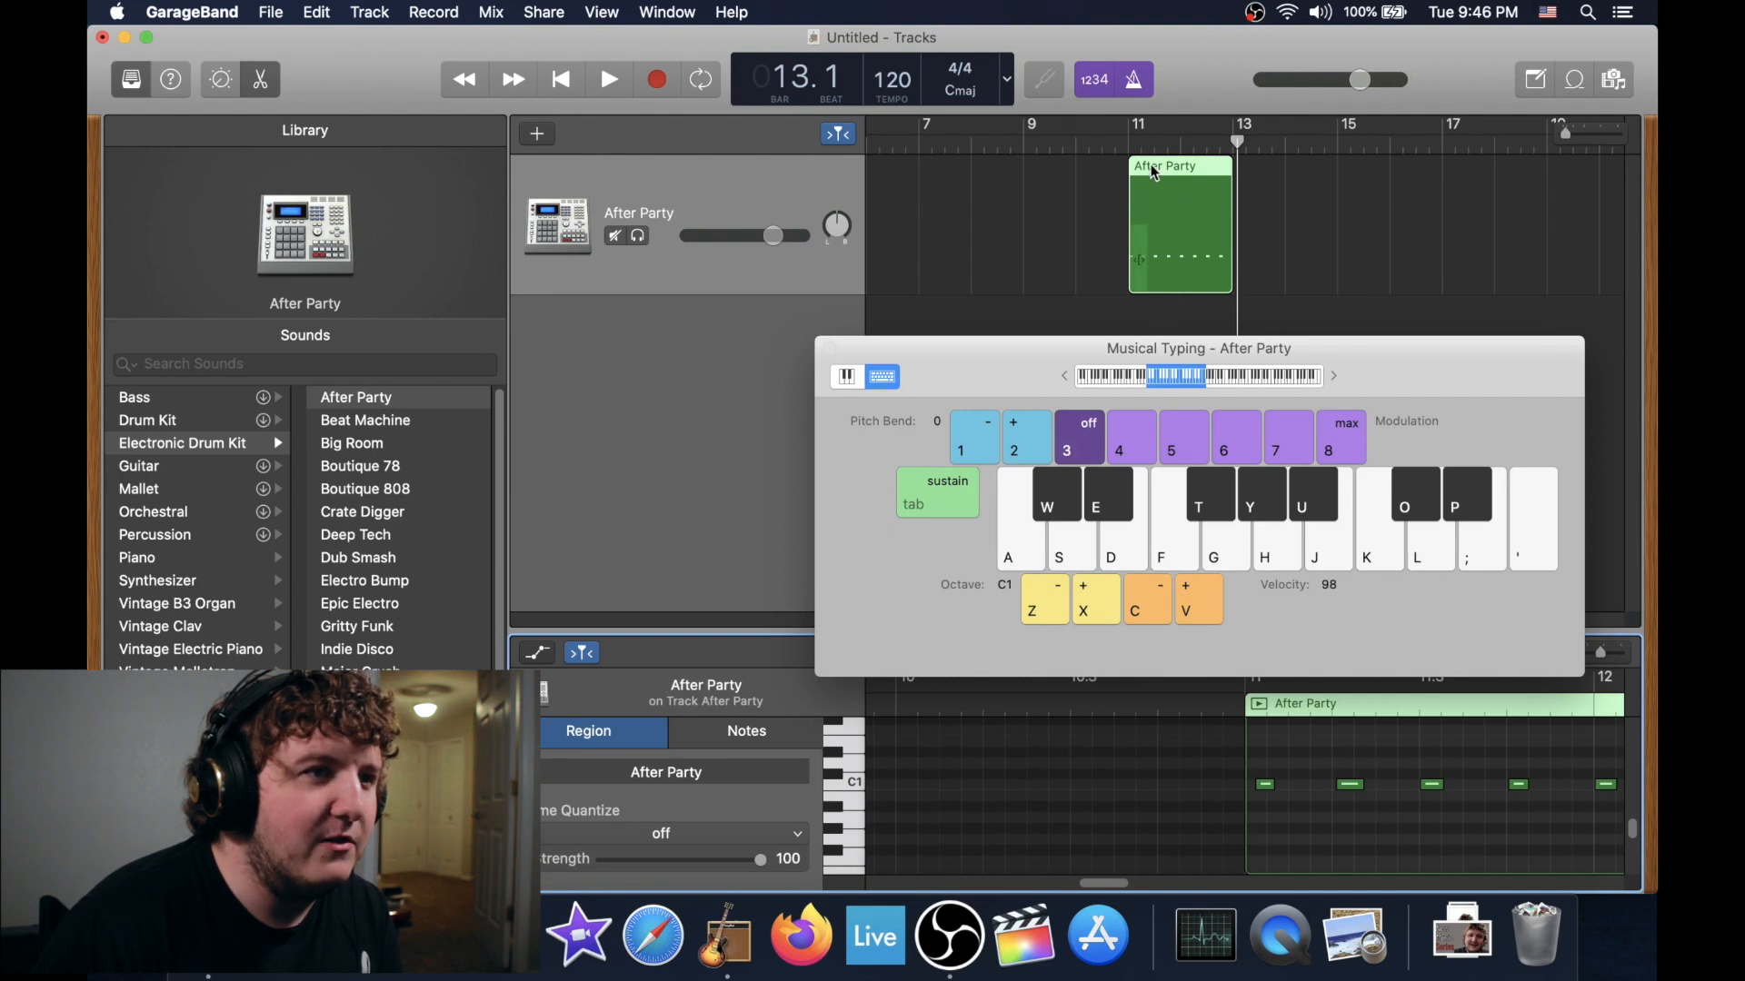
left_click(830, 348)
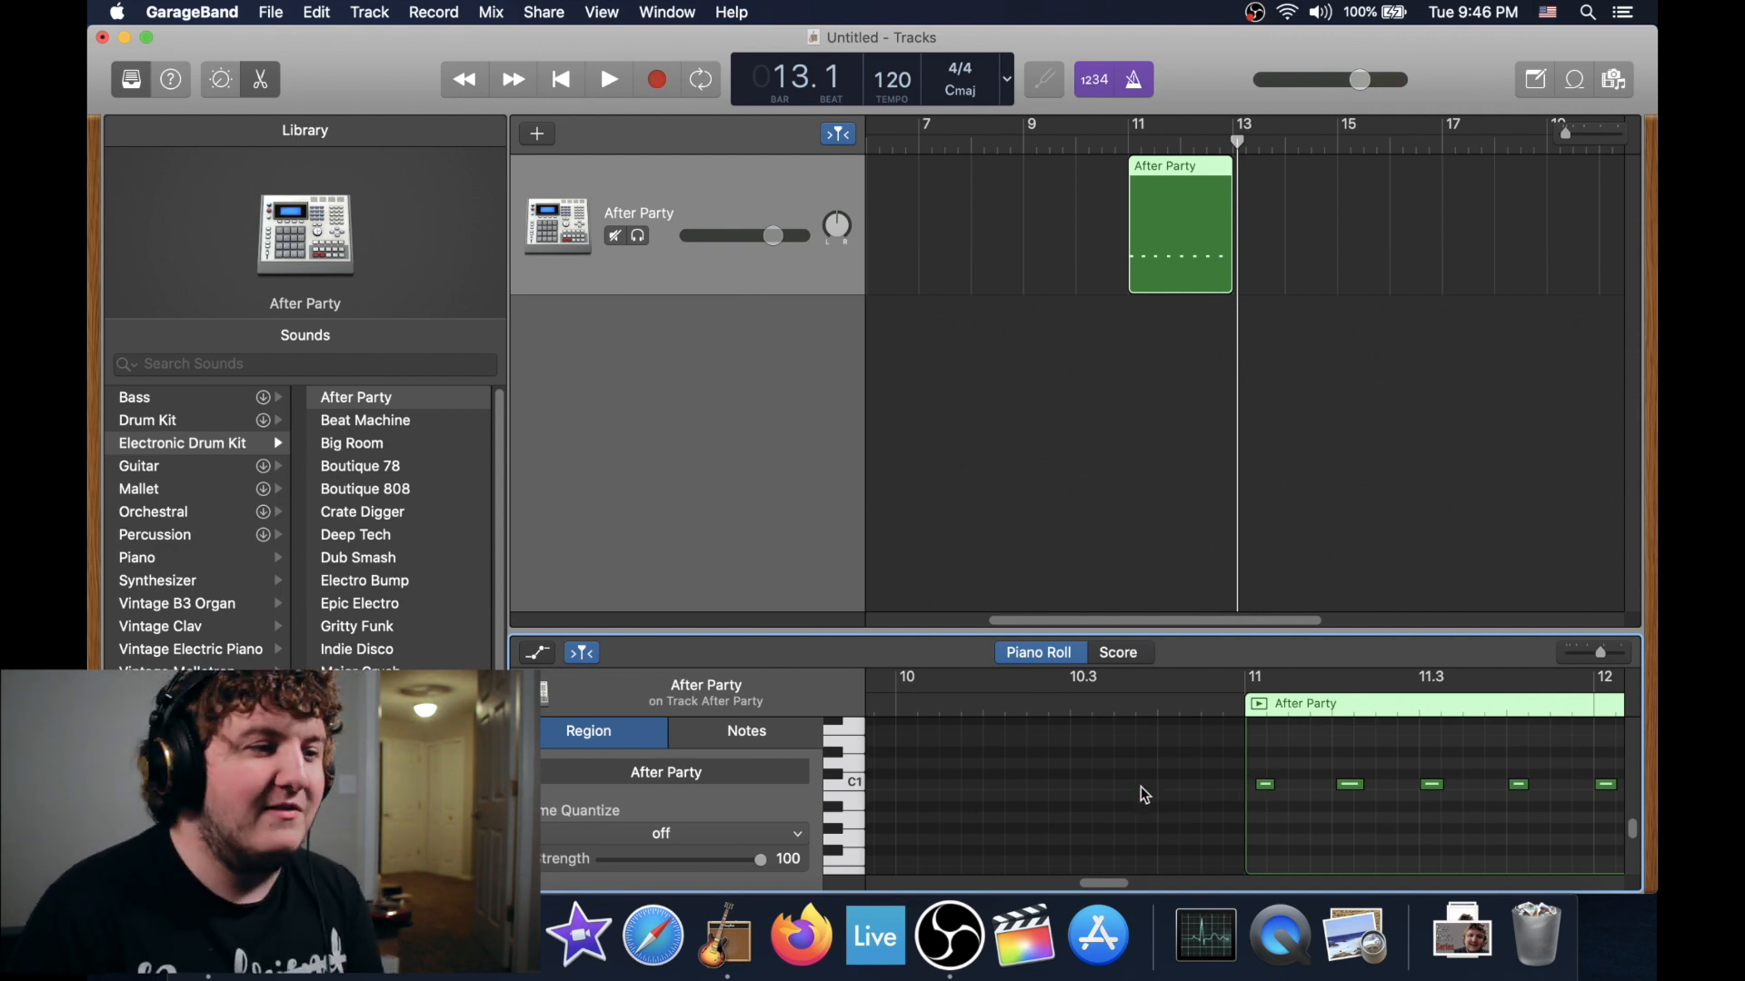
left_click(636, 833)
left_click(568, 154)
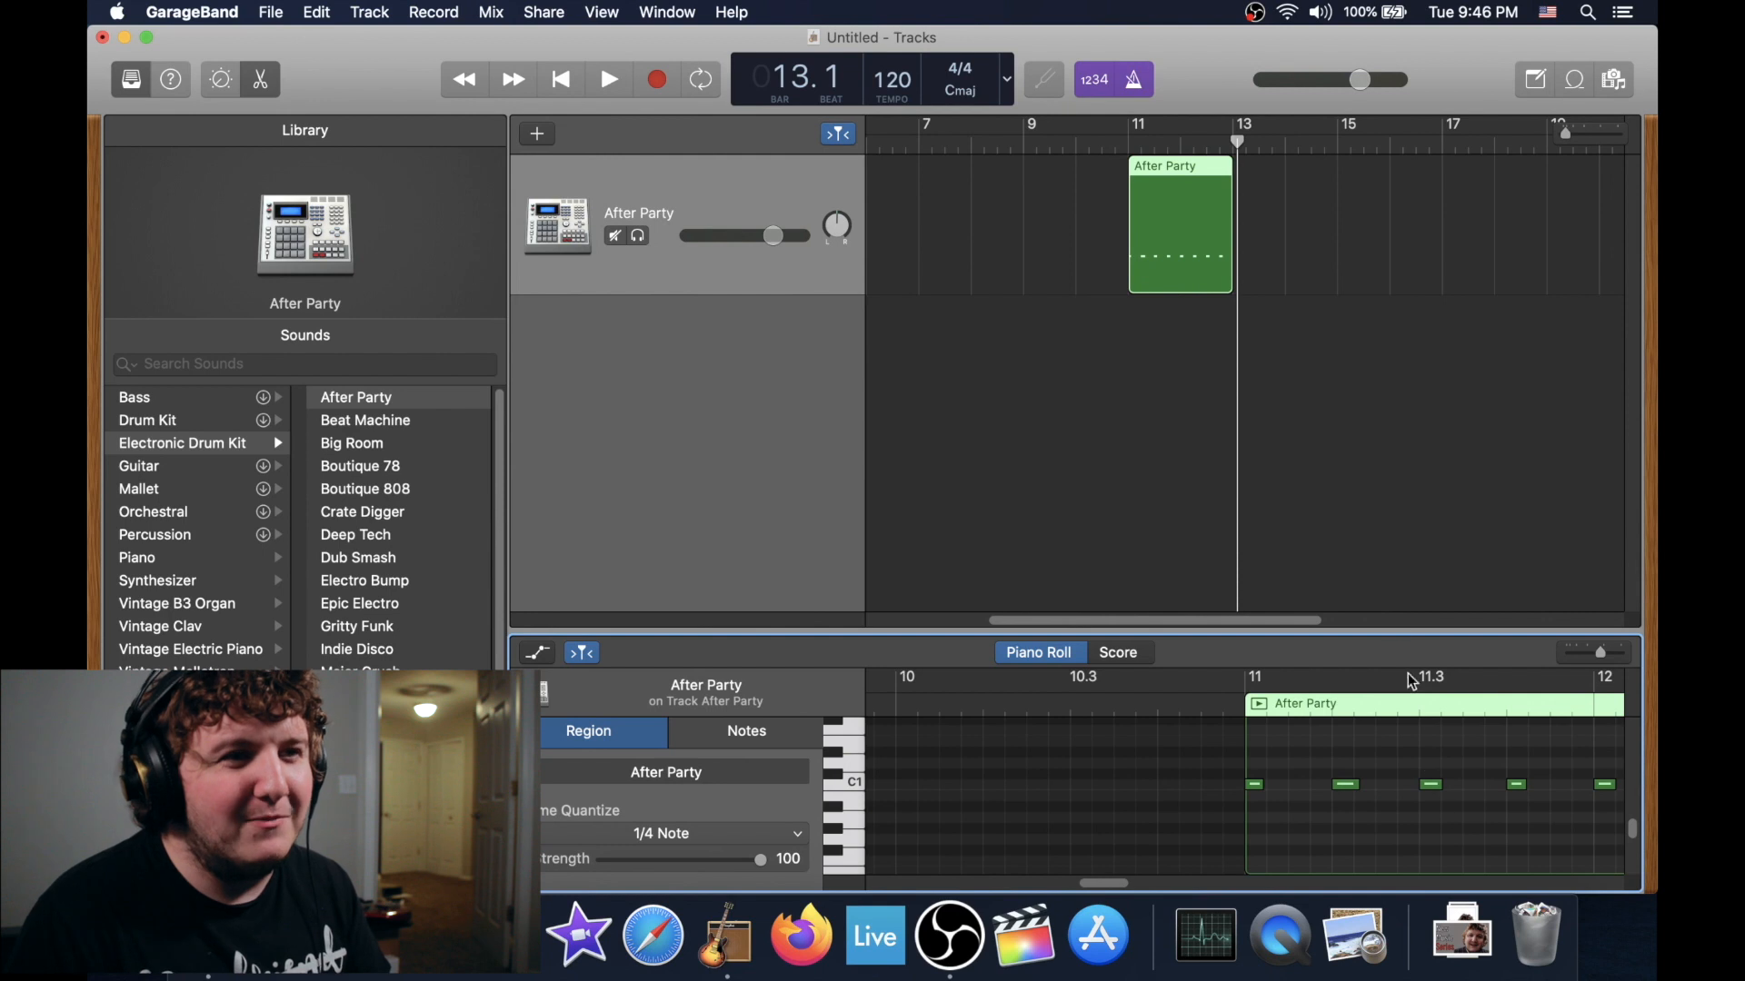
- Play back the quantized kick region from bar 11
left_click(1130, 144)
key("space")
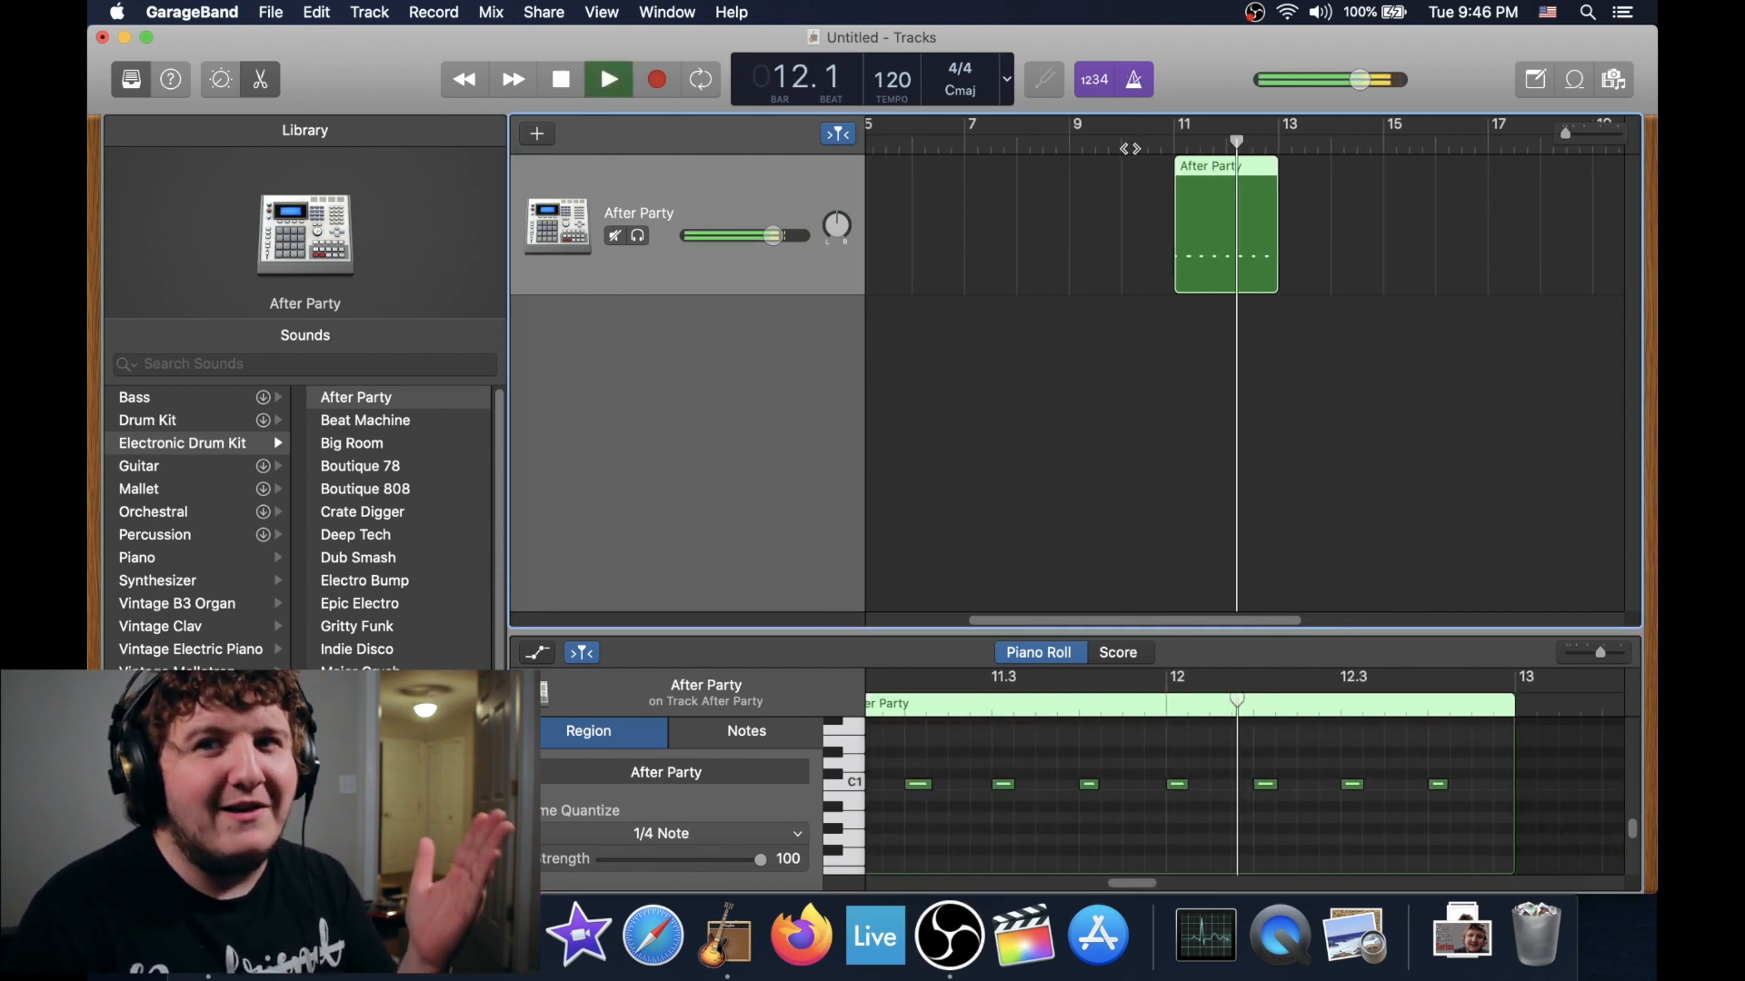
key("space")
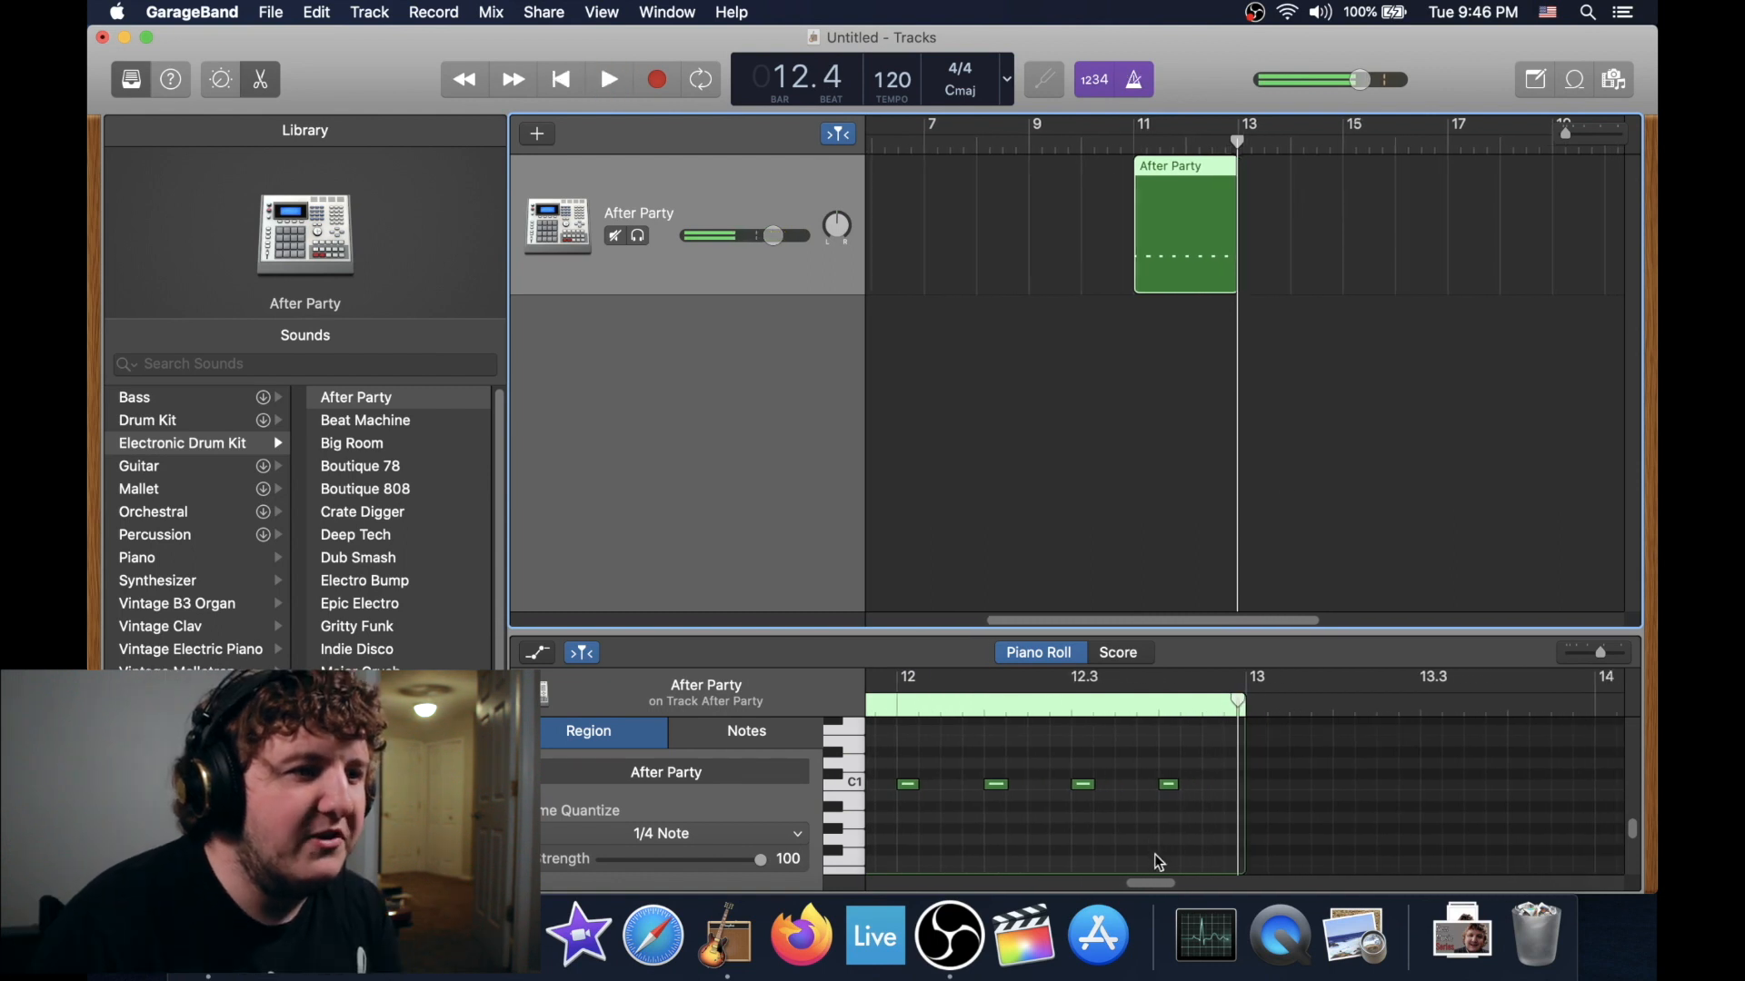
- Copy the second kick note two rows above C1, placing snare hits on beats 2 and 4 of bar 11
left_click_drag(1153, 884, 1124, 890)
scroll(1032, 796, "right", 5)
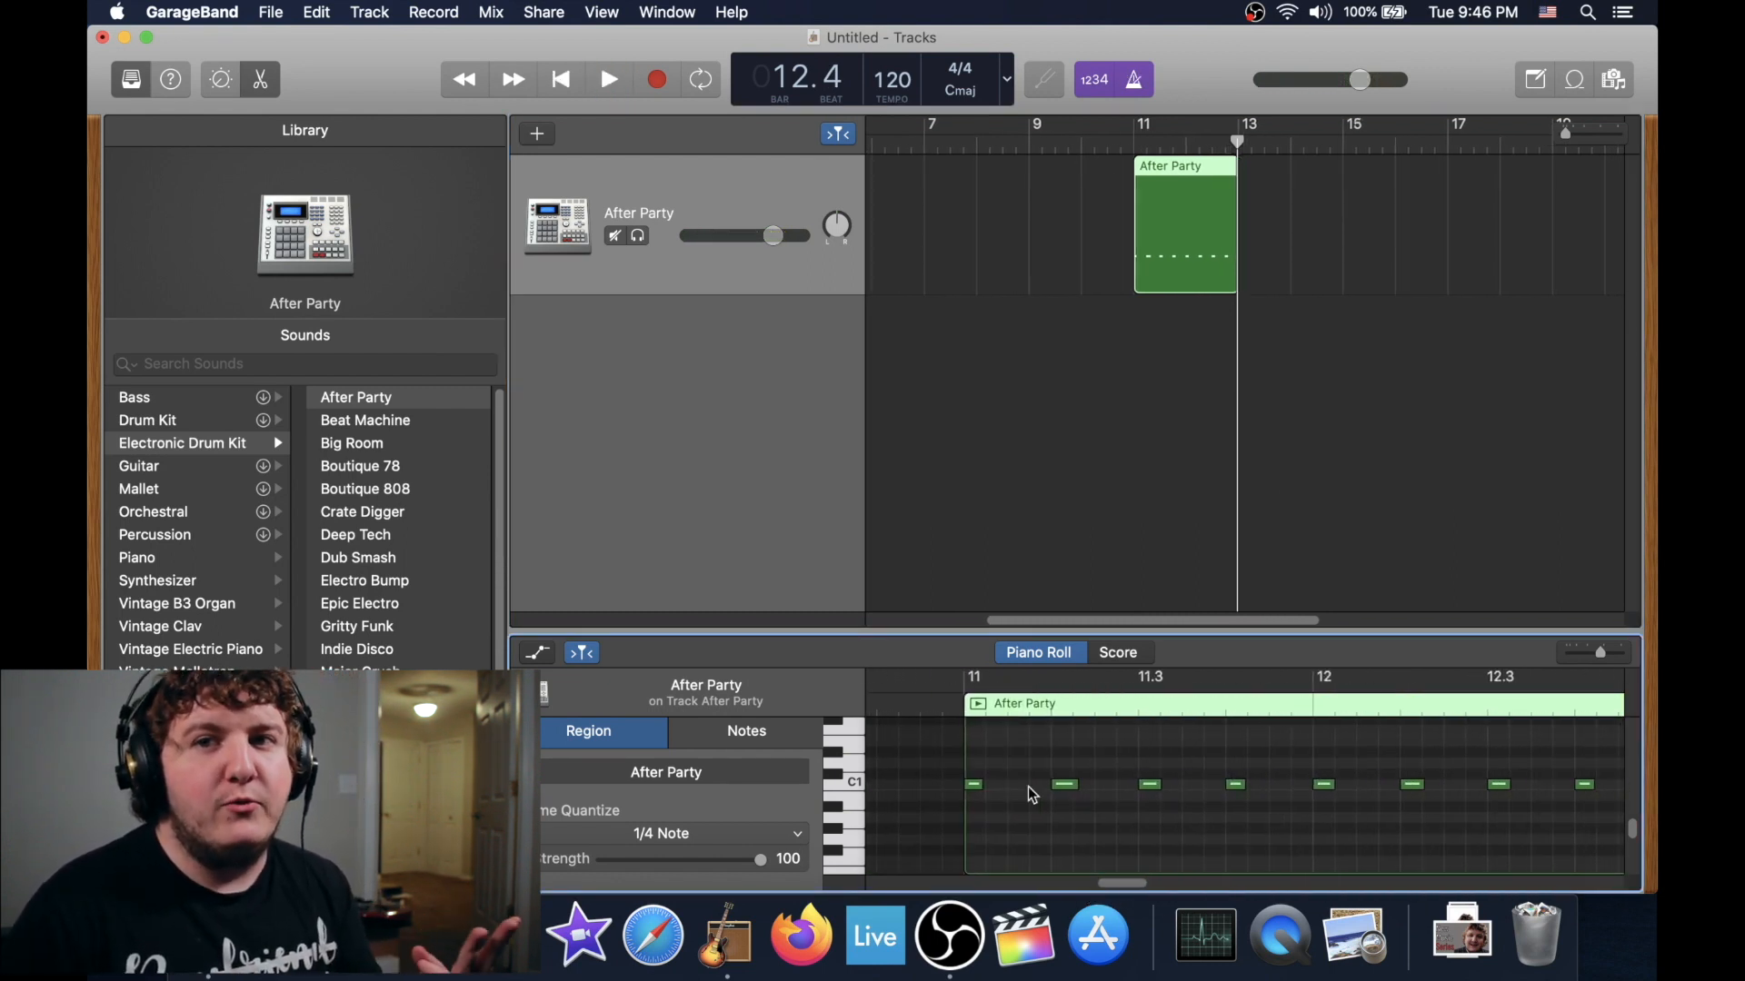
left_click(1067, 786)
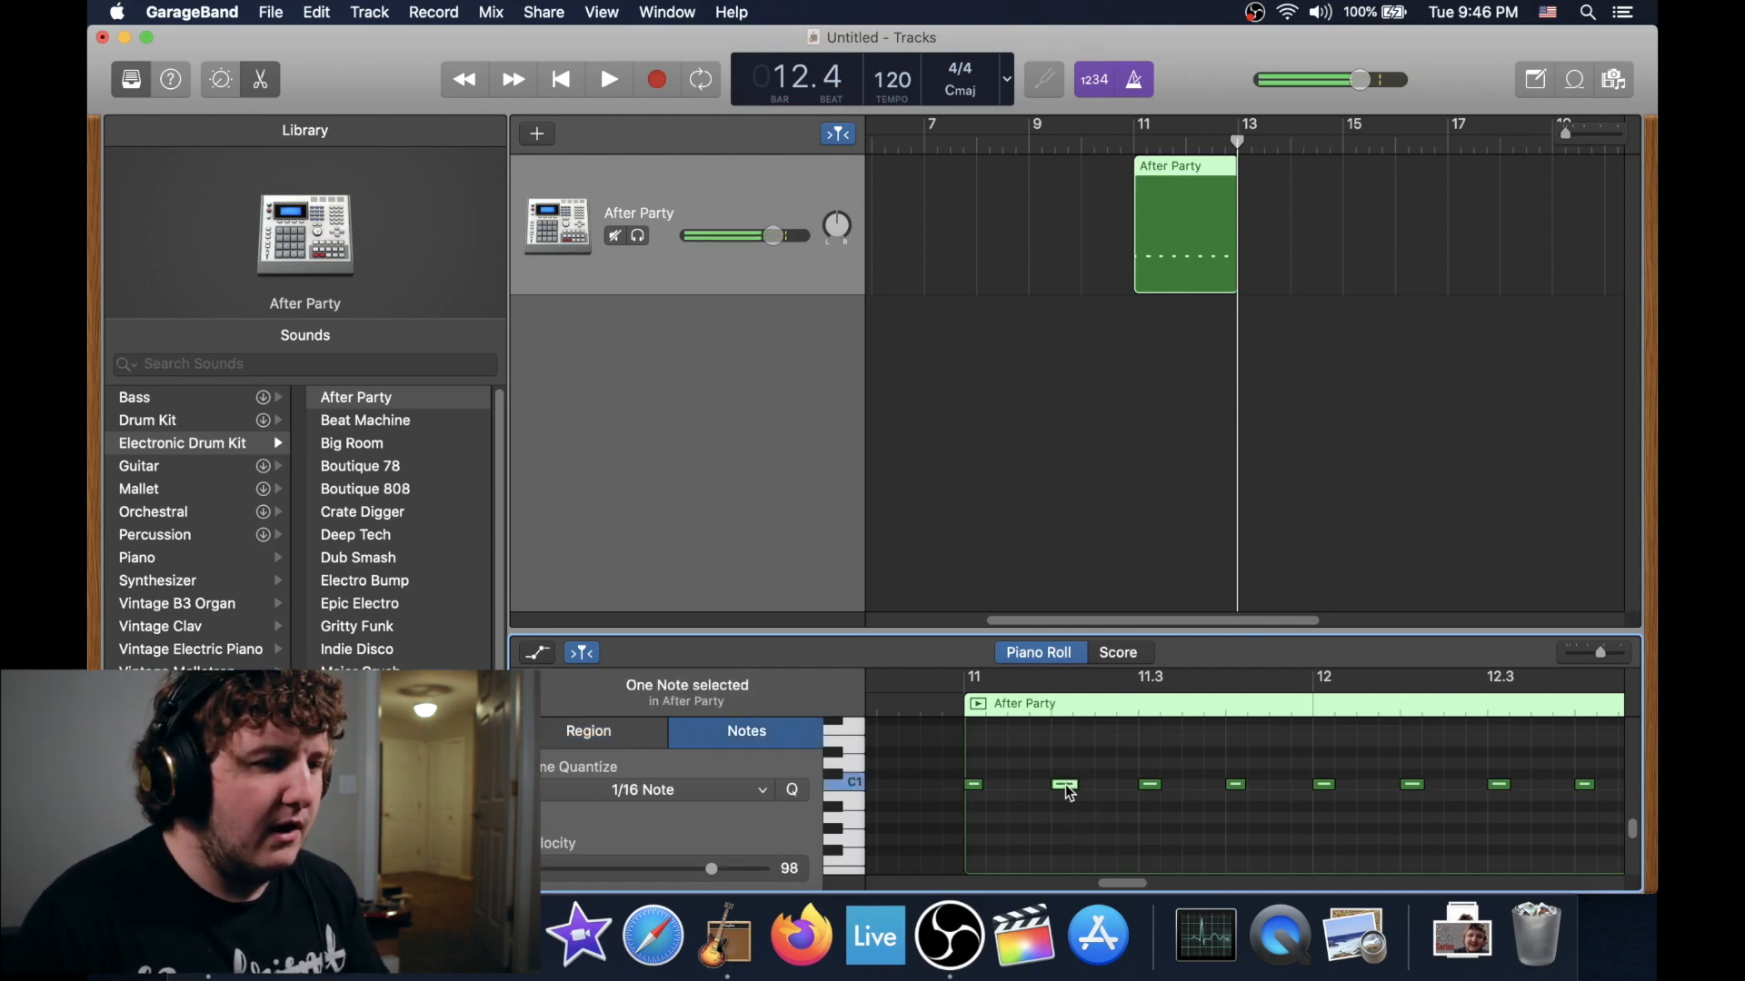
left_click_drag(1070, 793, 1243, 766)
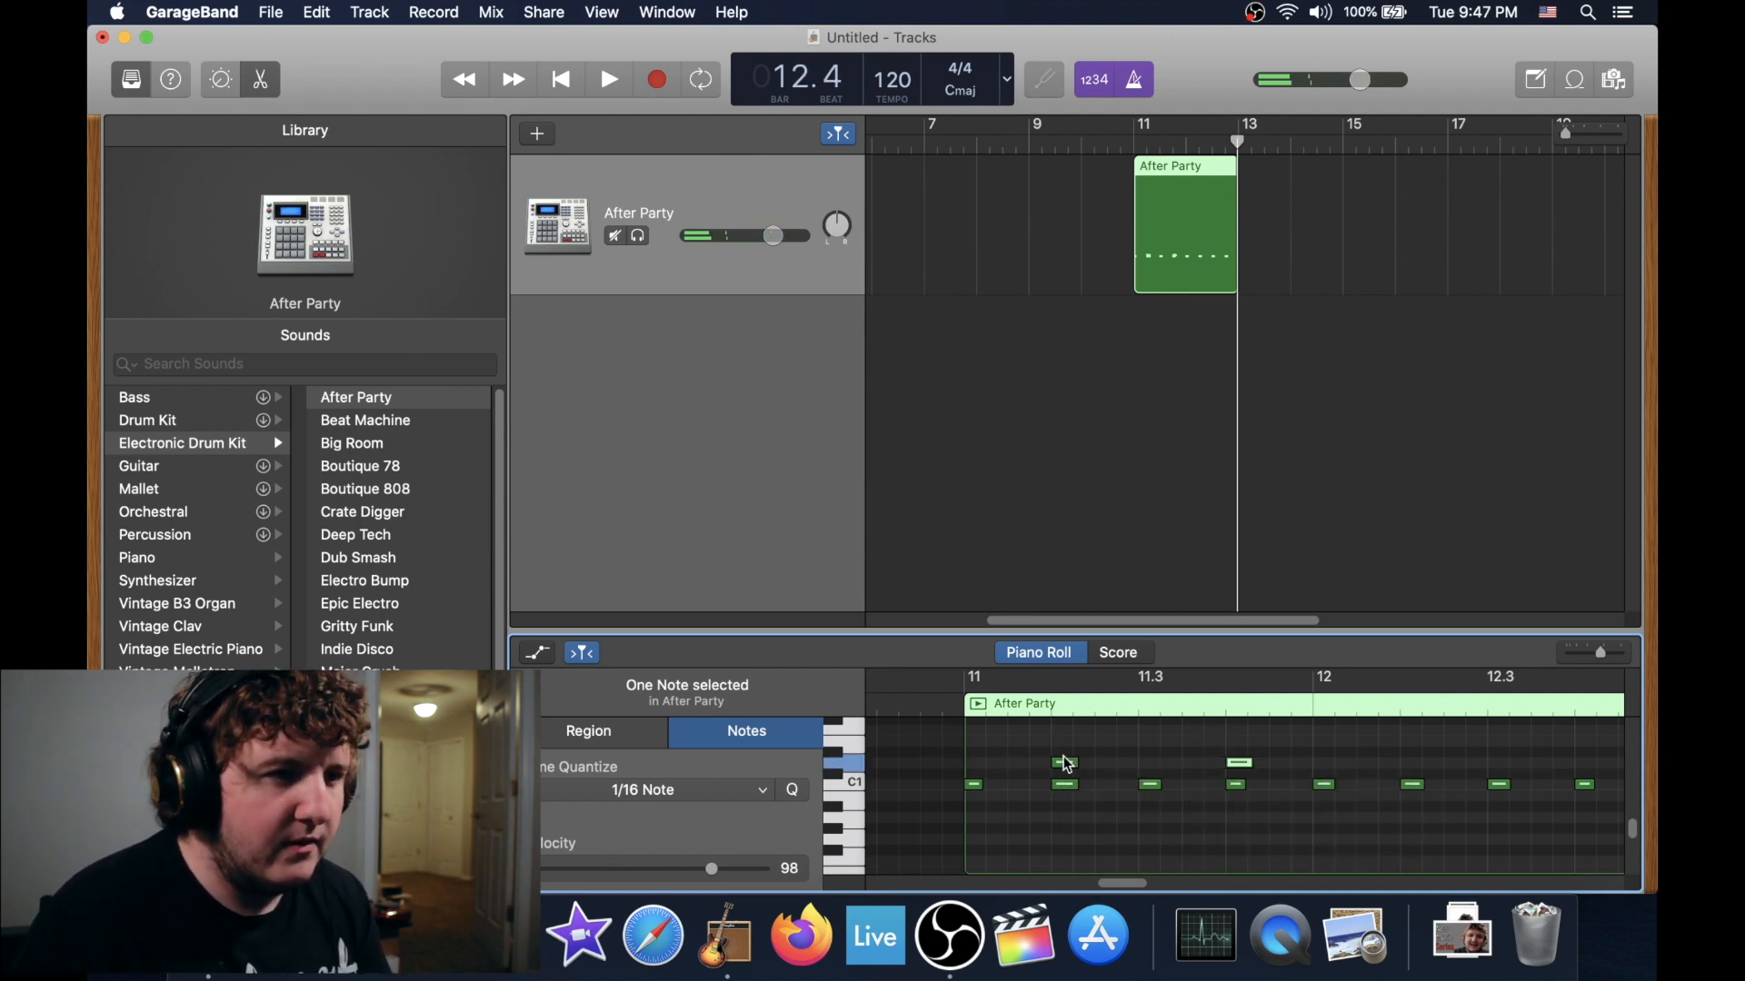
- Play the kick and snare region back as a cycle over bars 11 and 12
left_click(978, 705)
key("c")
key("space")
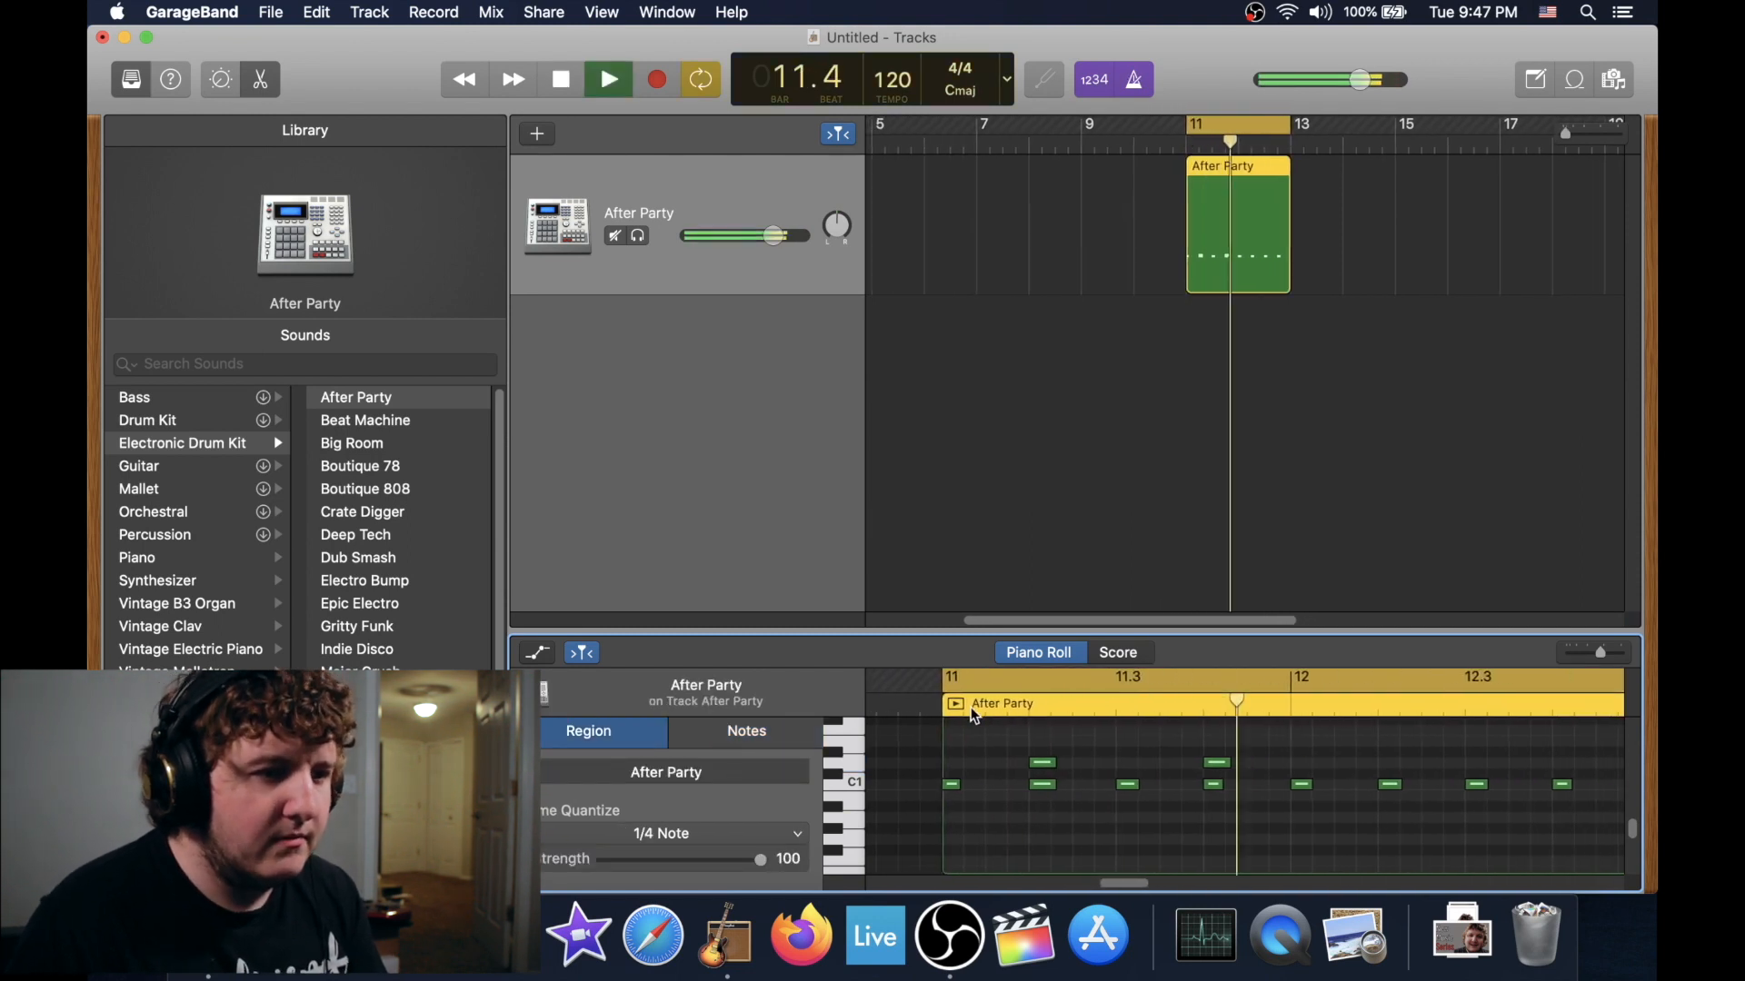
key("c")
key("space")
- Copy the snare notes on beats 2 and 4 of bar 11 one row higher to layer a second sound
mouse_move(1154, 886)
left_mouse_down()
mouse_move(1086, 894)
mouse_move(1121, 888)
left_mouse_up()
left_click(1169, 765)
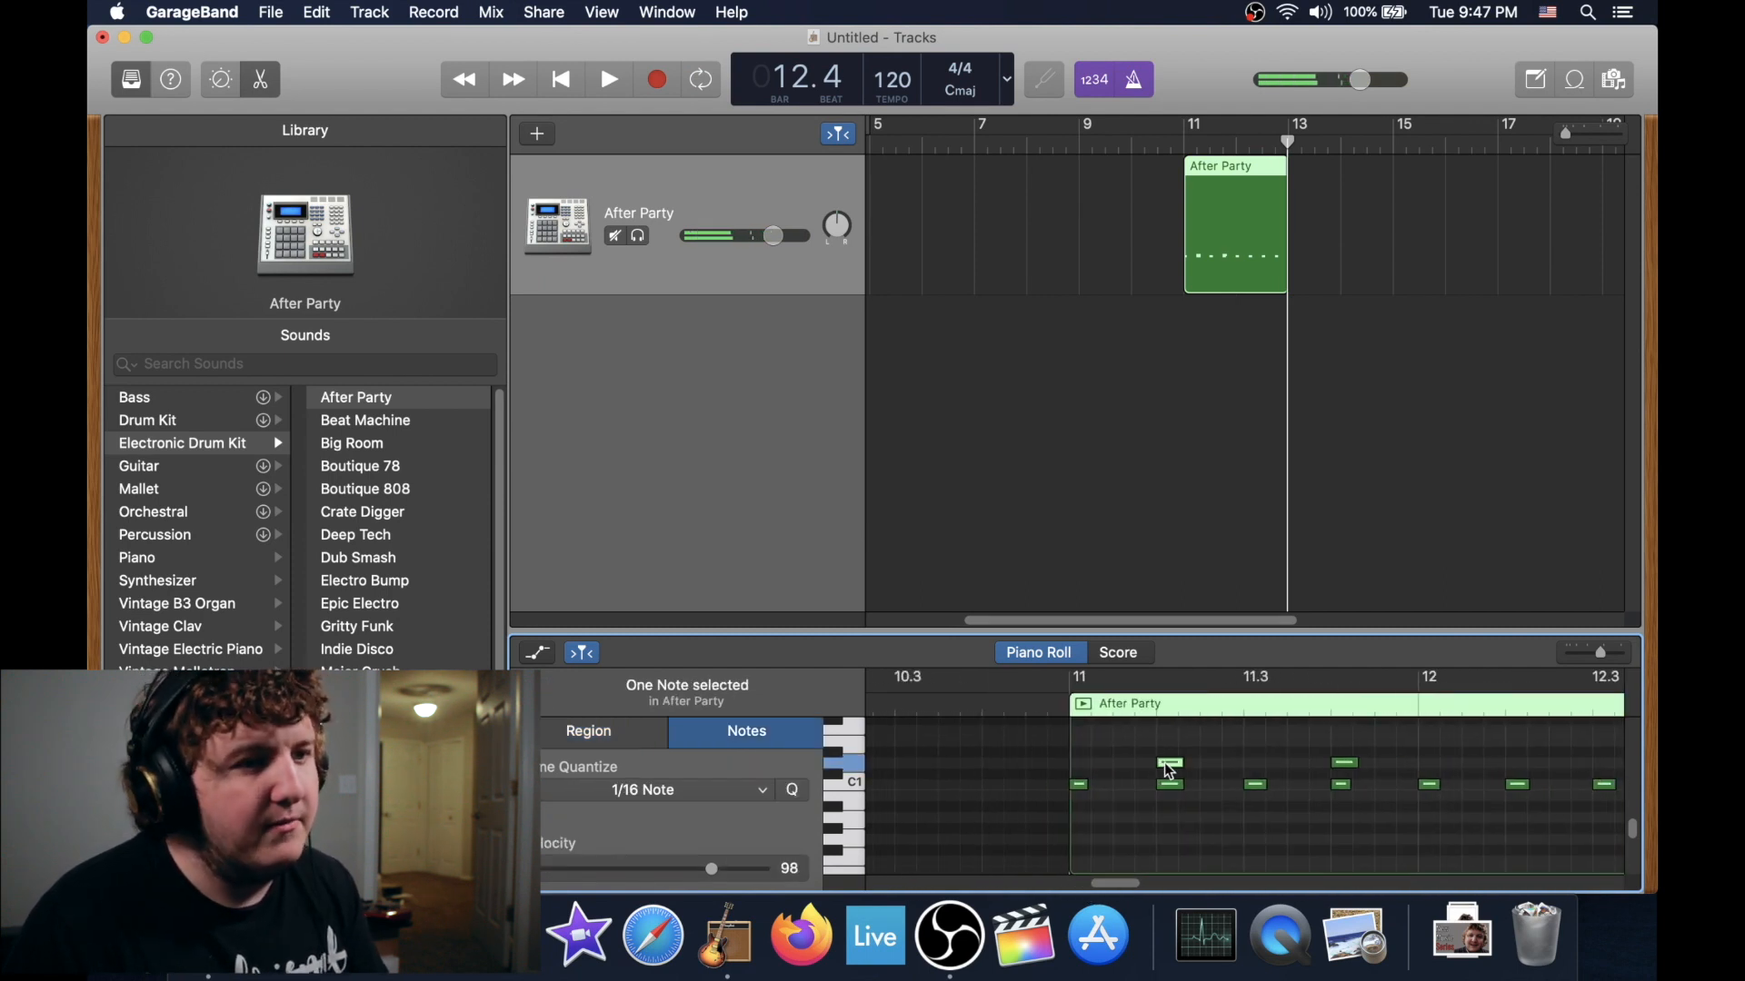
left_click_drag(1168, 770, 1346, 762)
- Listen to the layered beat in a loop and shorten the region to one bar
left_click(1082, 706)
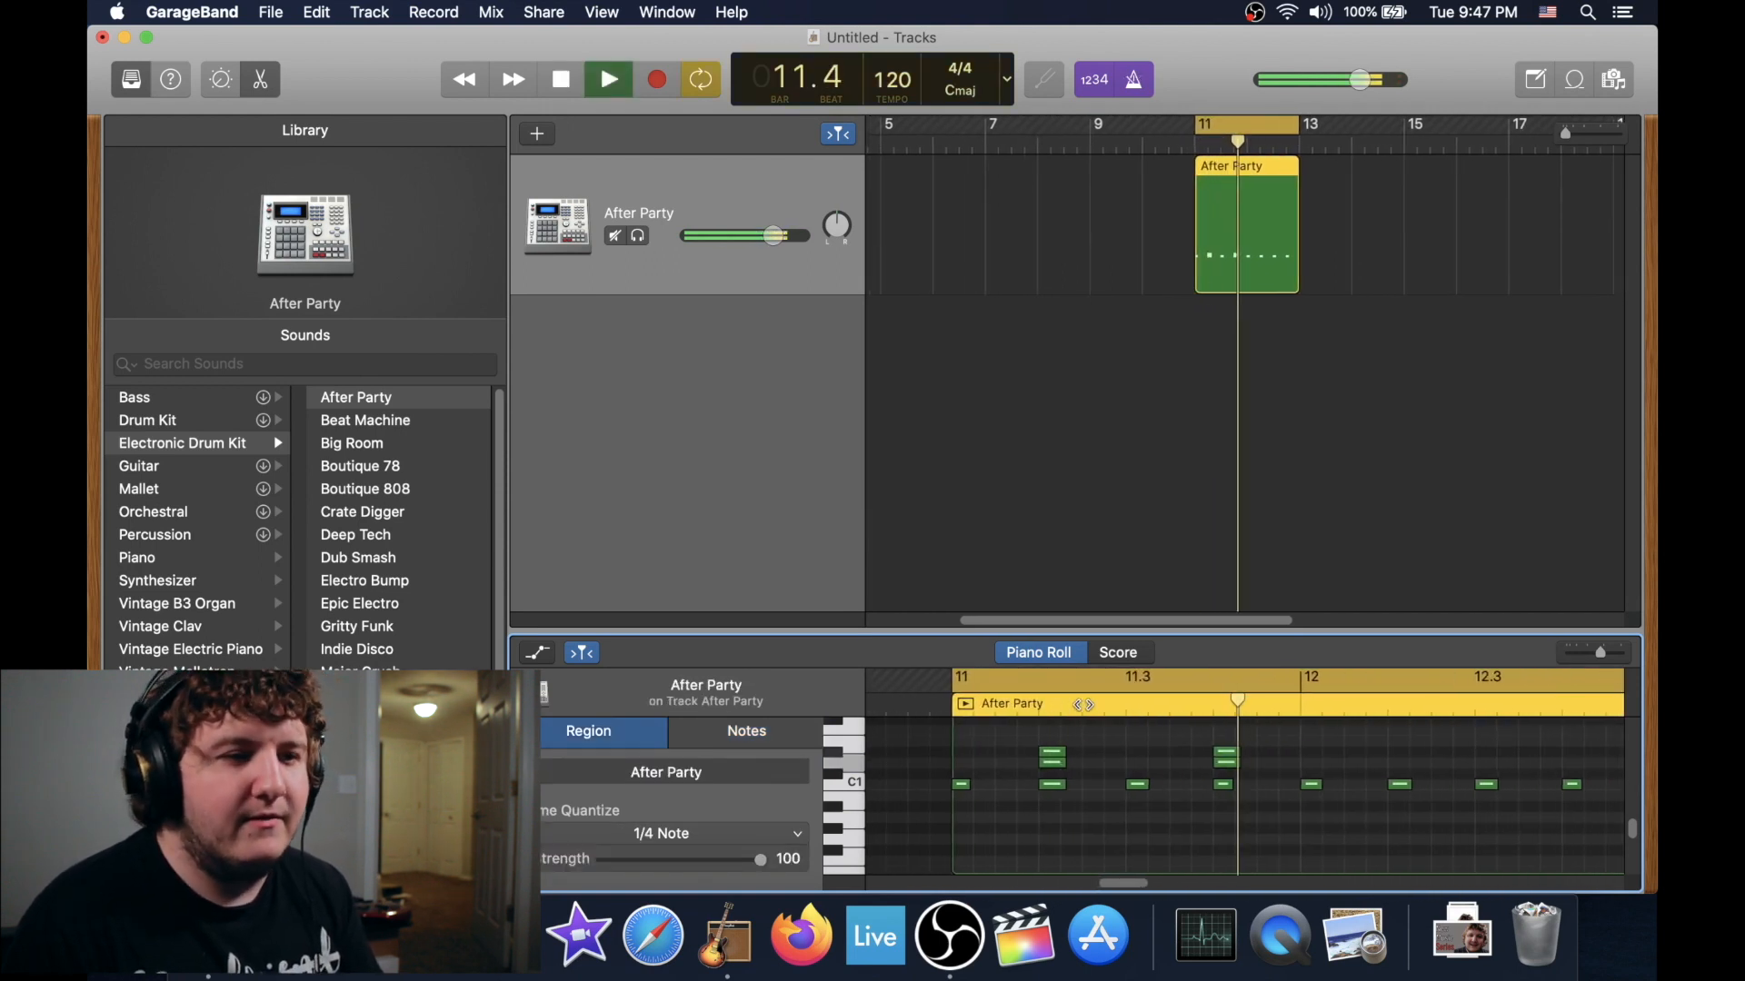
left_click(1082, 705)
left_click_drag(1263, 238, 1208, 255)
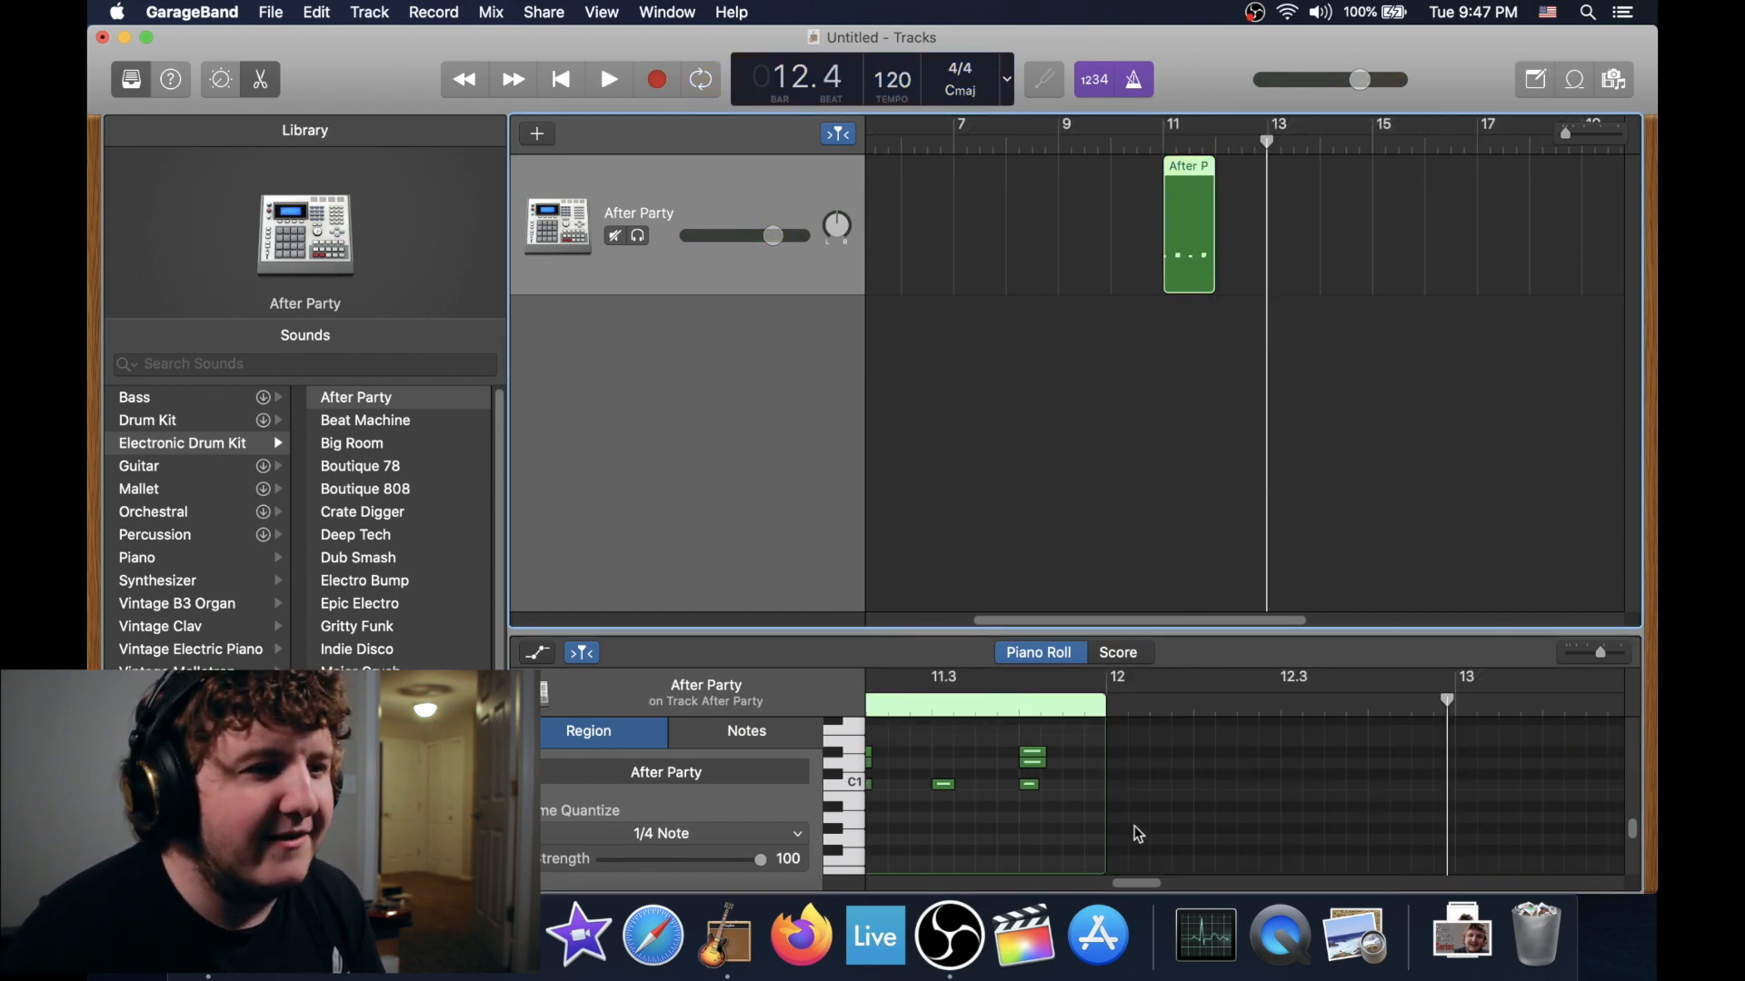
- Copy the first kick note six rows above C1 and repeat it as eighth-note hi-hats through bar 11
left_click_drag(1159, 885, 1133, 885)
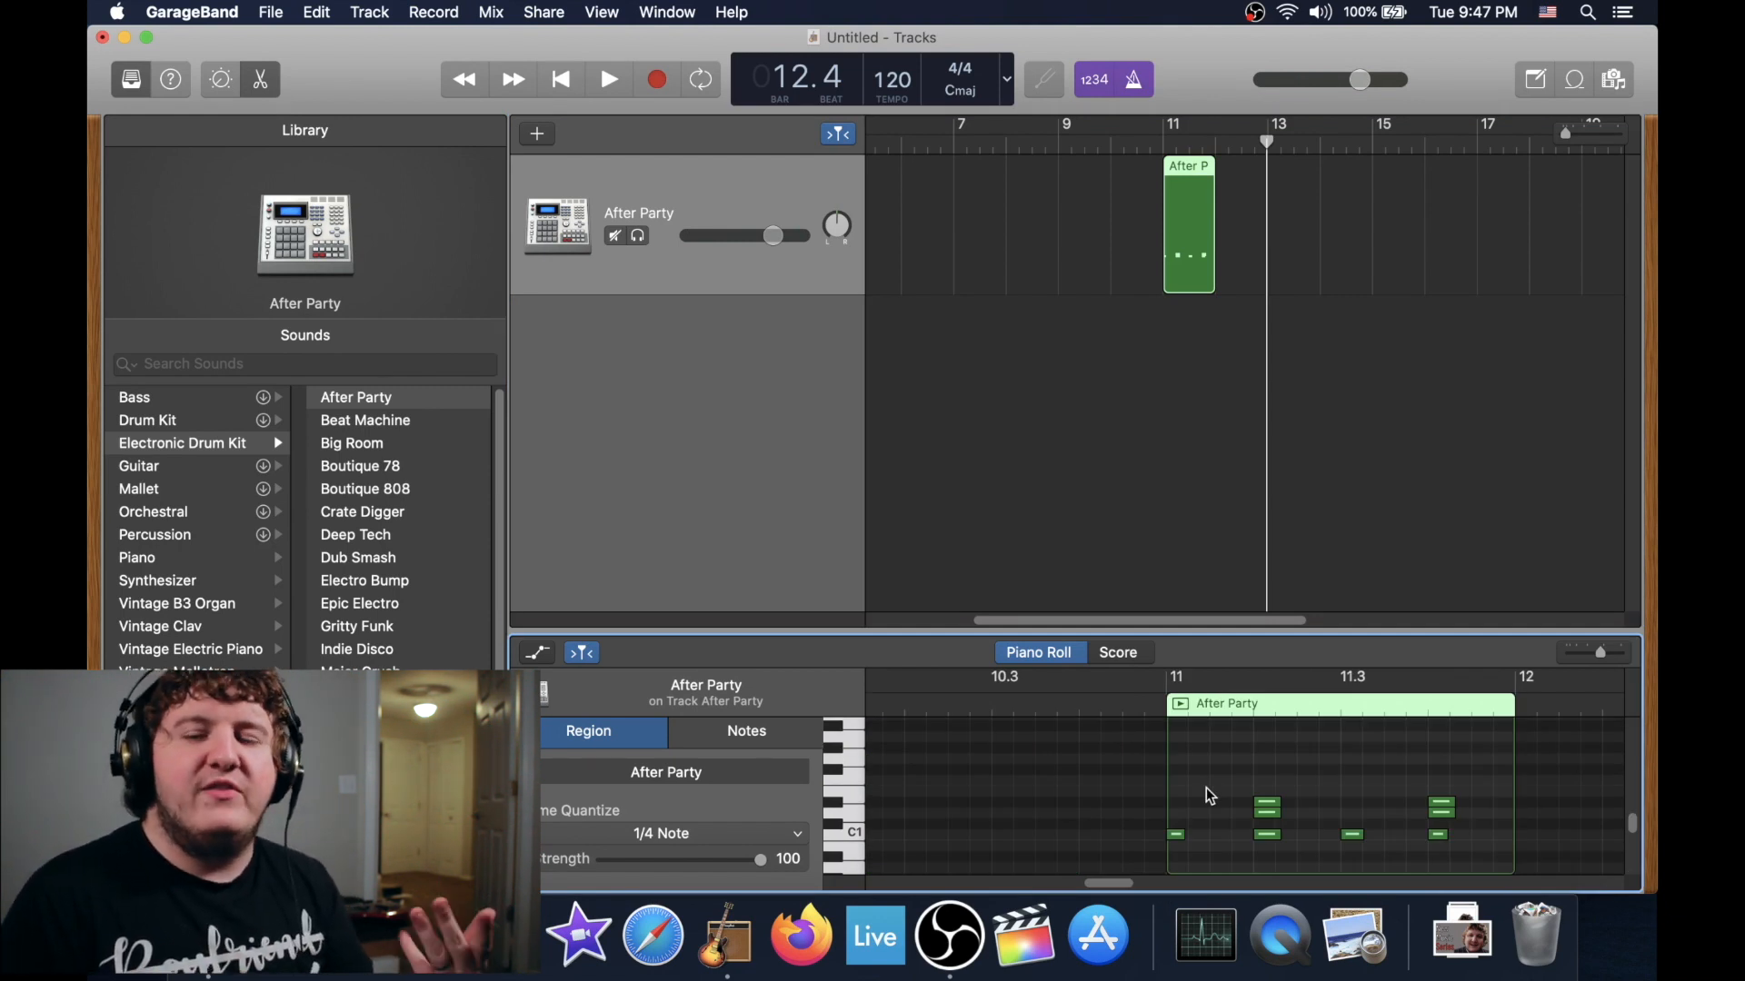
left_click(1177, 835)
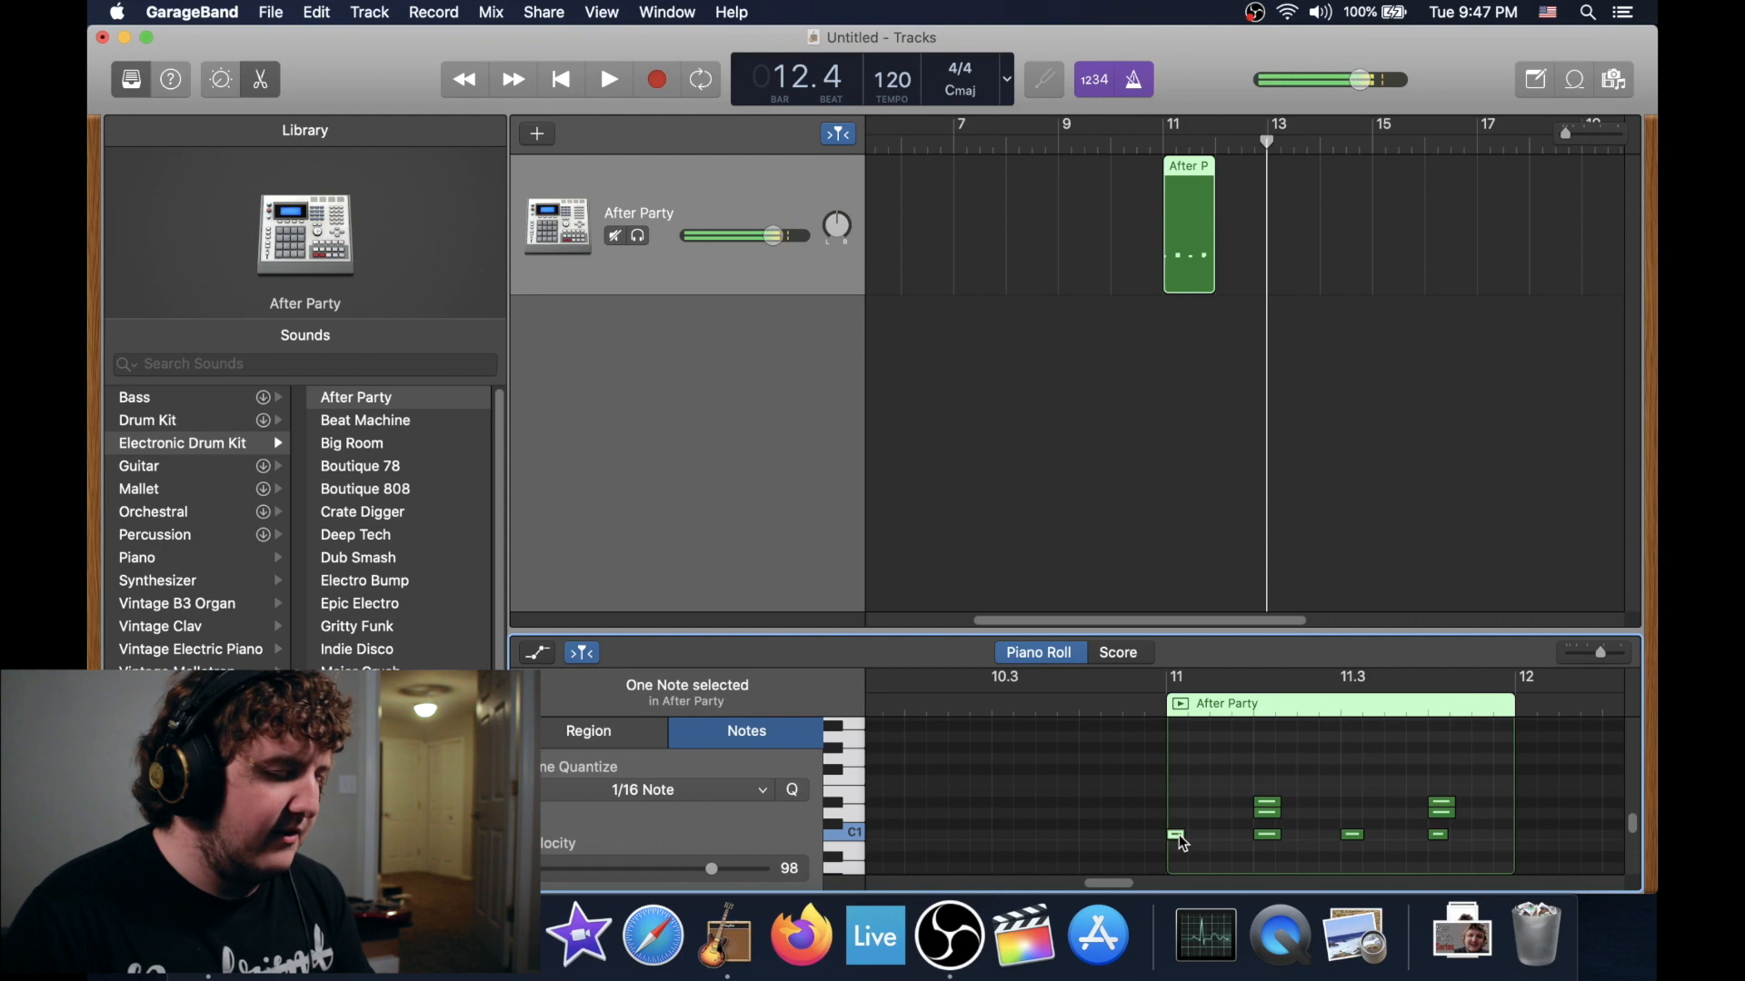
left_click_drag(1183, 844, 1299, 773)
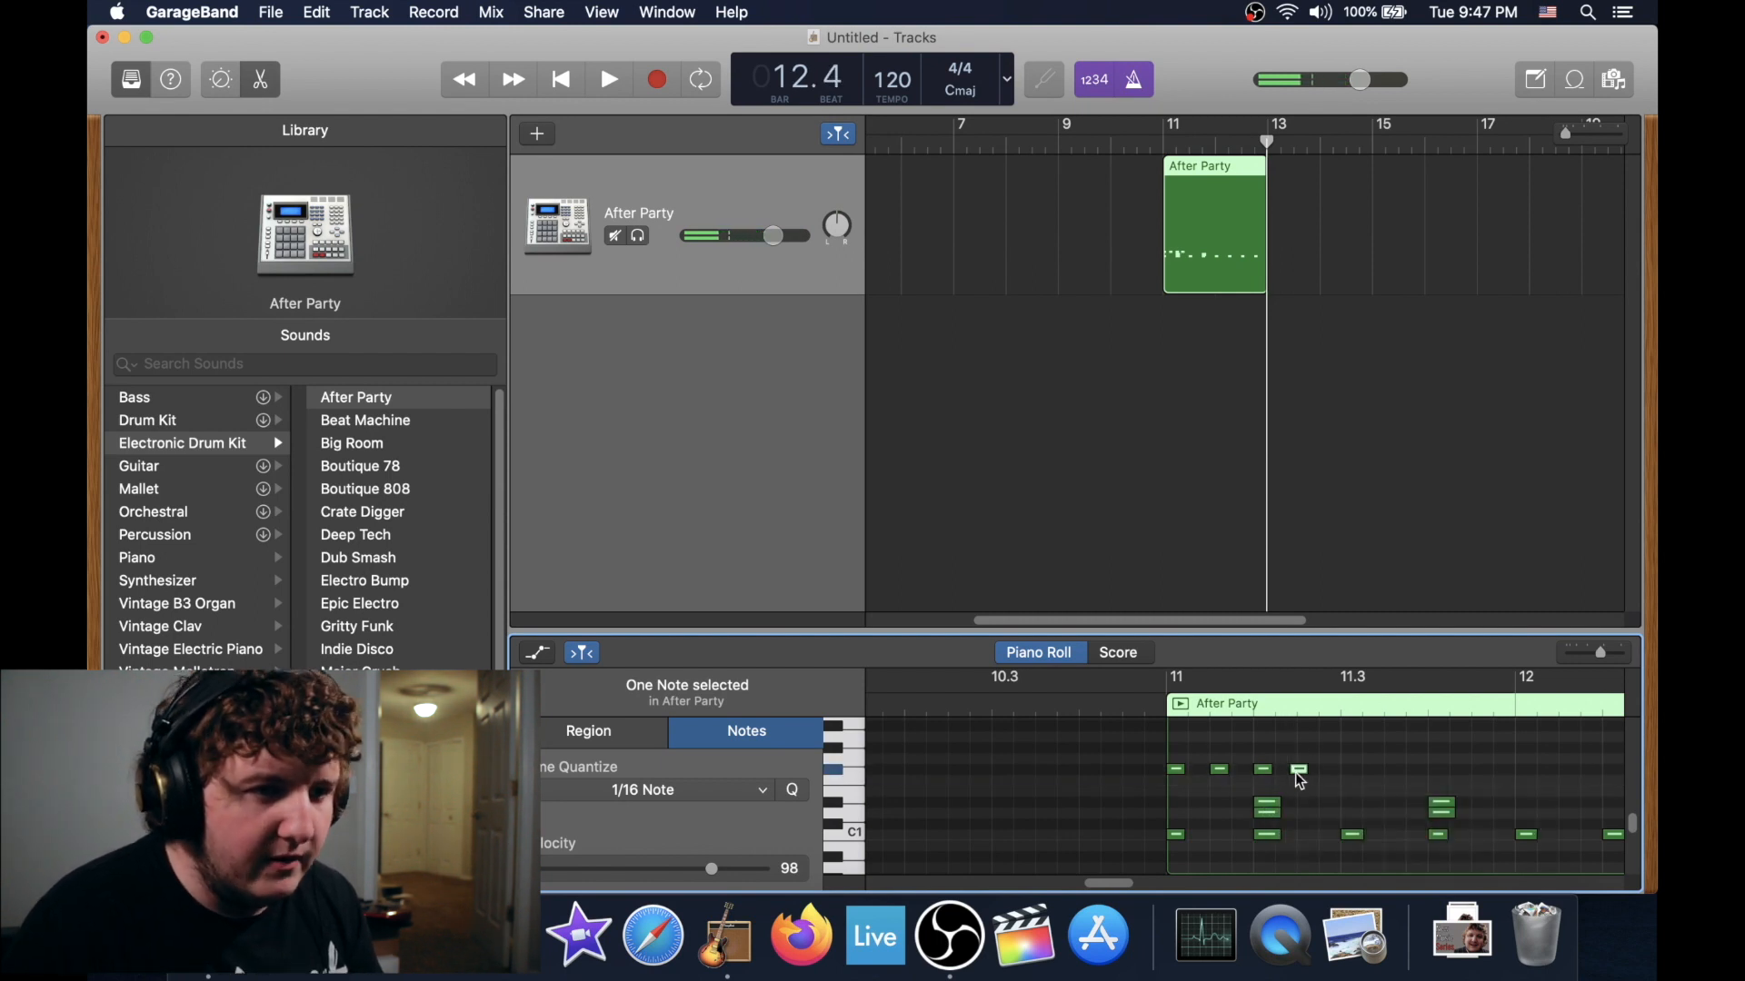
left_click_drag(1322, 760, 1356, 778)
- Cycle playback of the region with the hi-hats and trim its end back to bar 12
left_click(1186, 709)
key("c")
key("space")
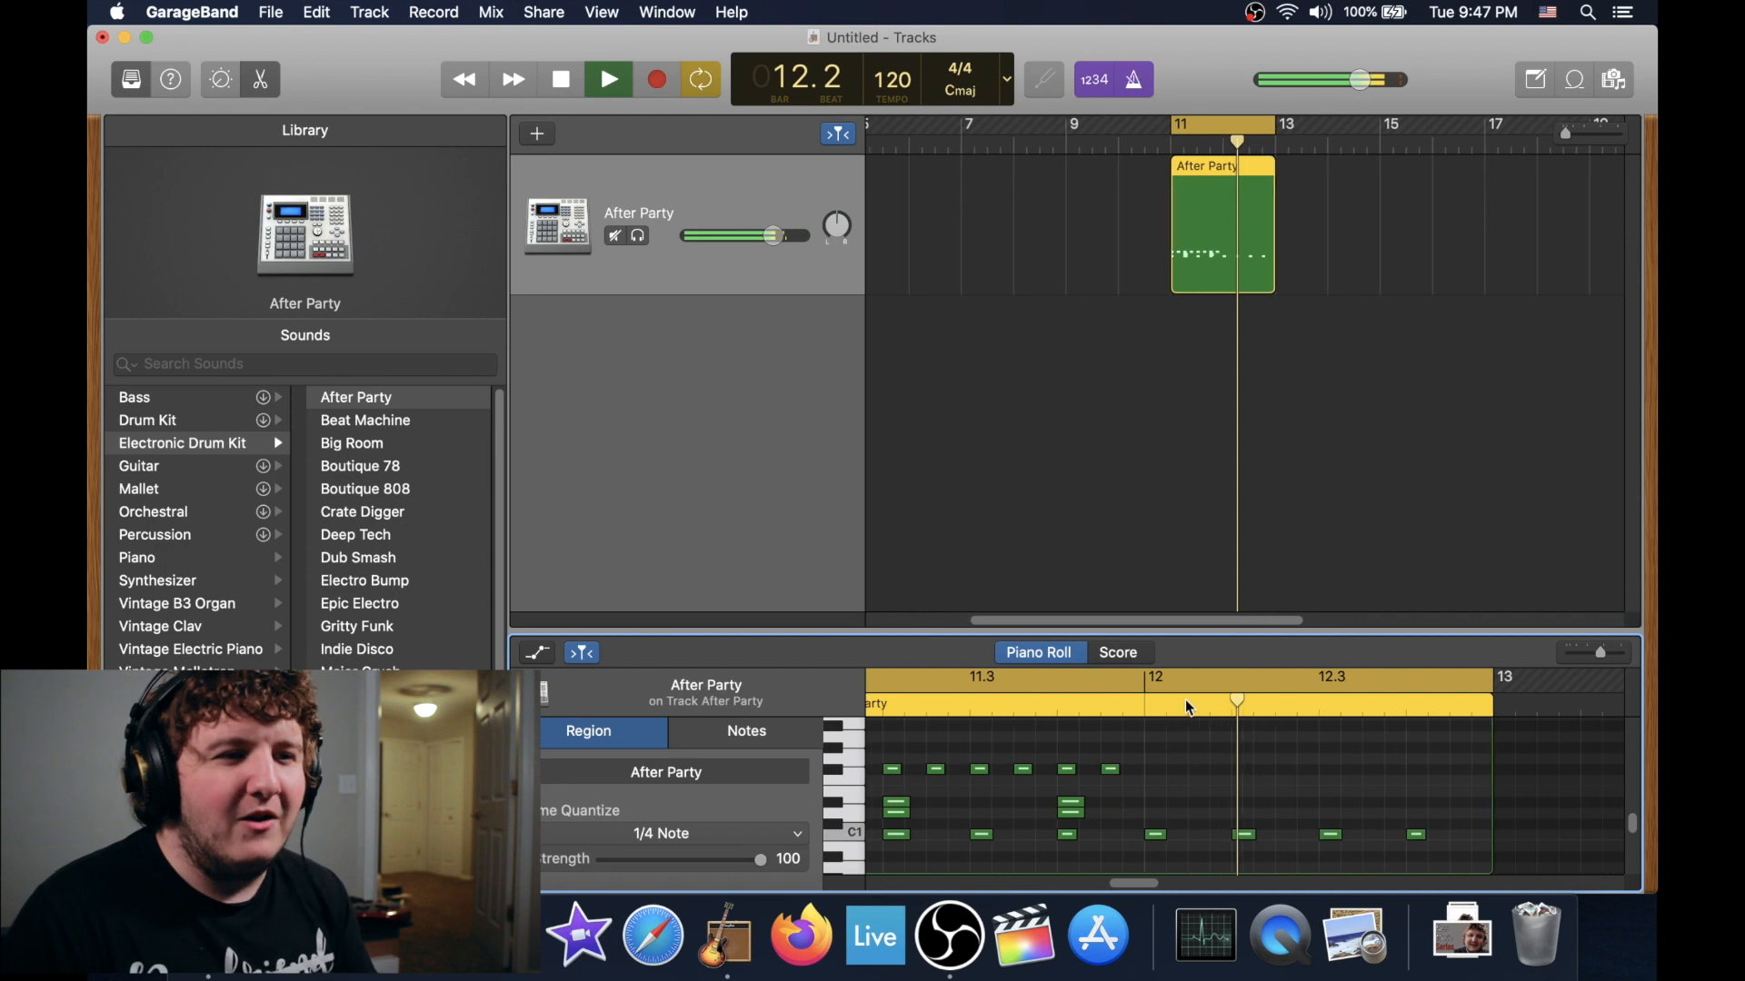
key("c")
key("space")
left_click_drag(1263, 234, 1213, 237)
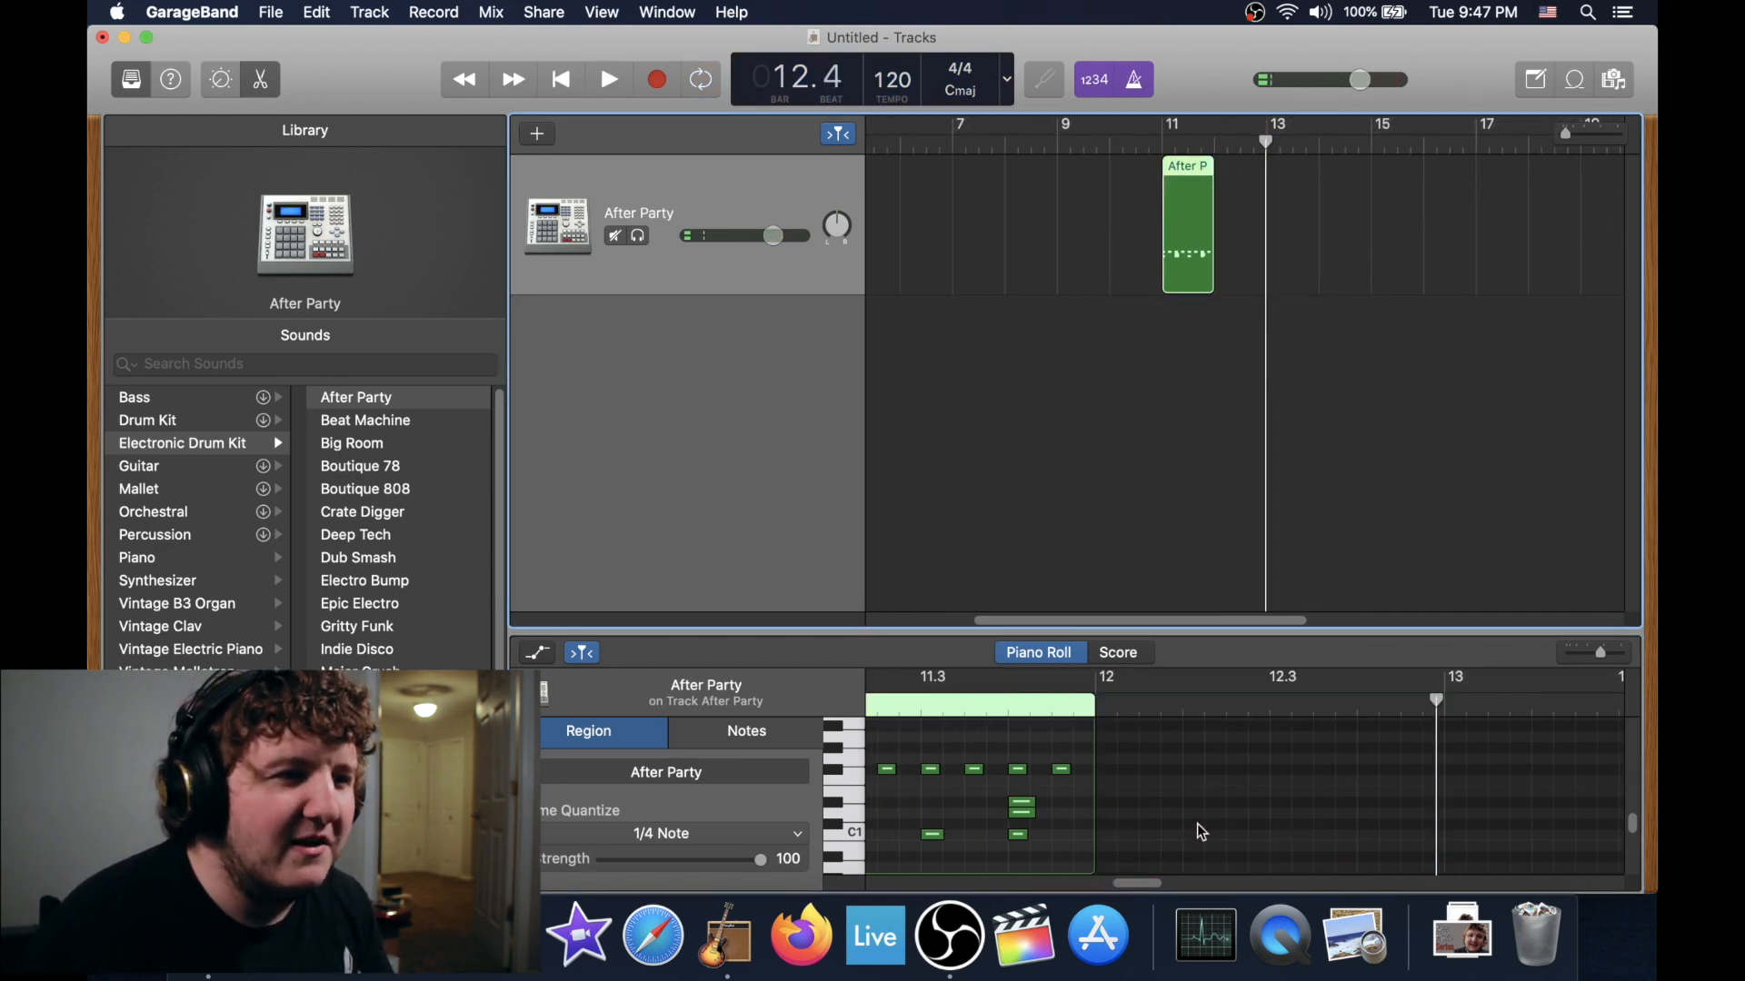
- Copy the hi-hat notes to the row just above C2 and fill bar 11 with sixteenth notes
scroll(1154, 877, "left", 5)
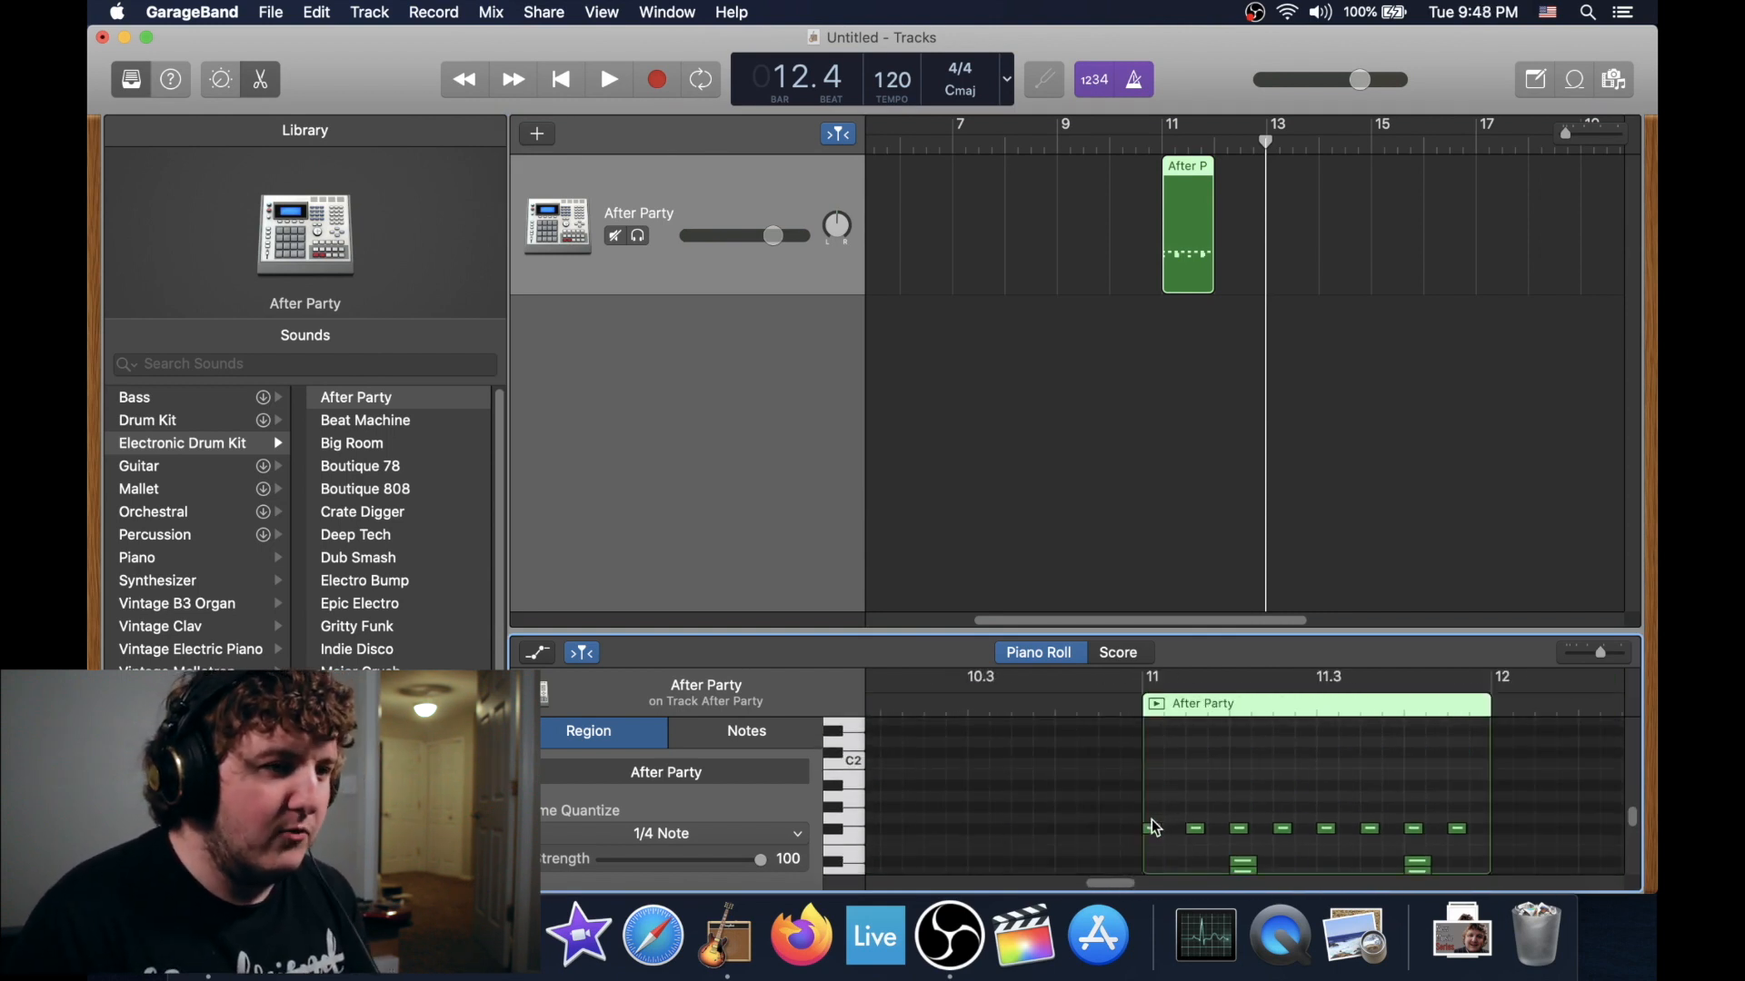
left_click_drag(1156, 837, 1416, 750)
left_click(1211, 750)
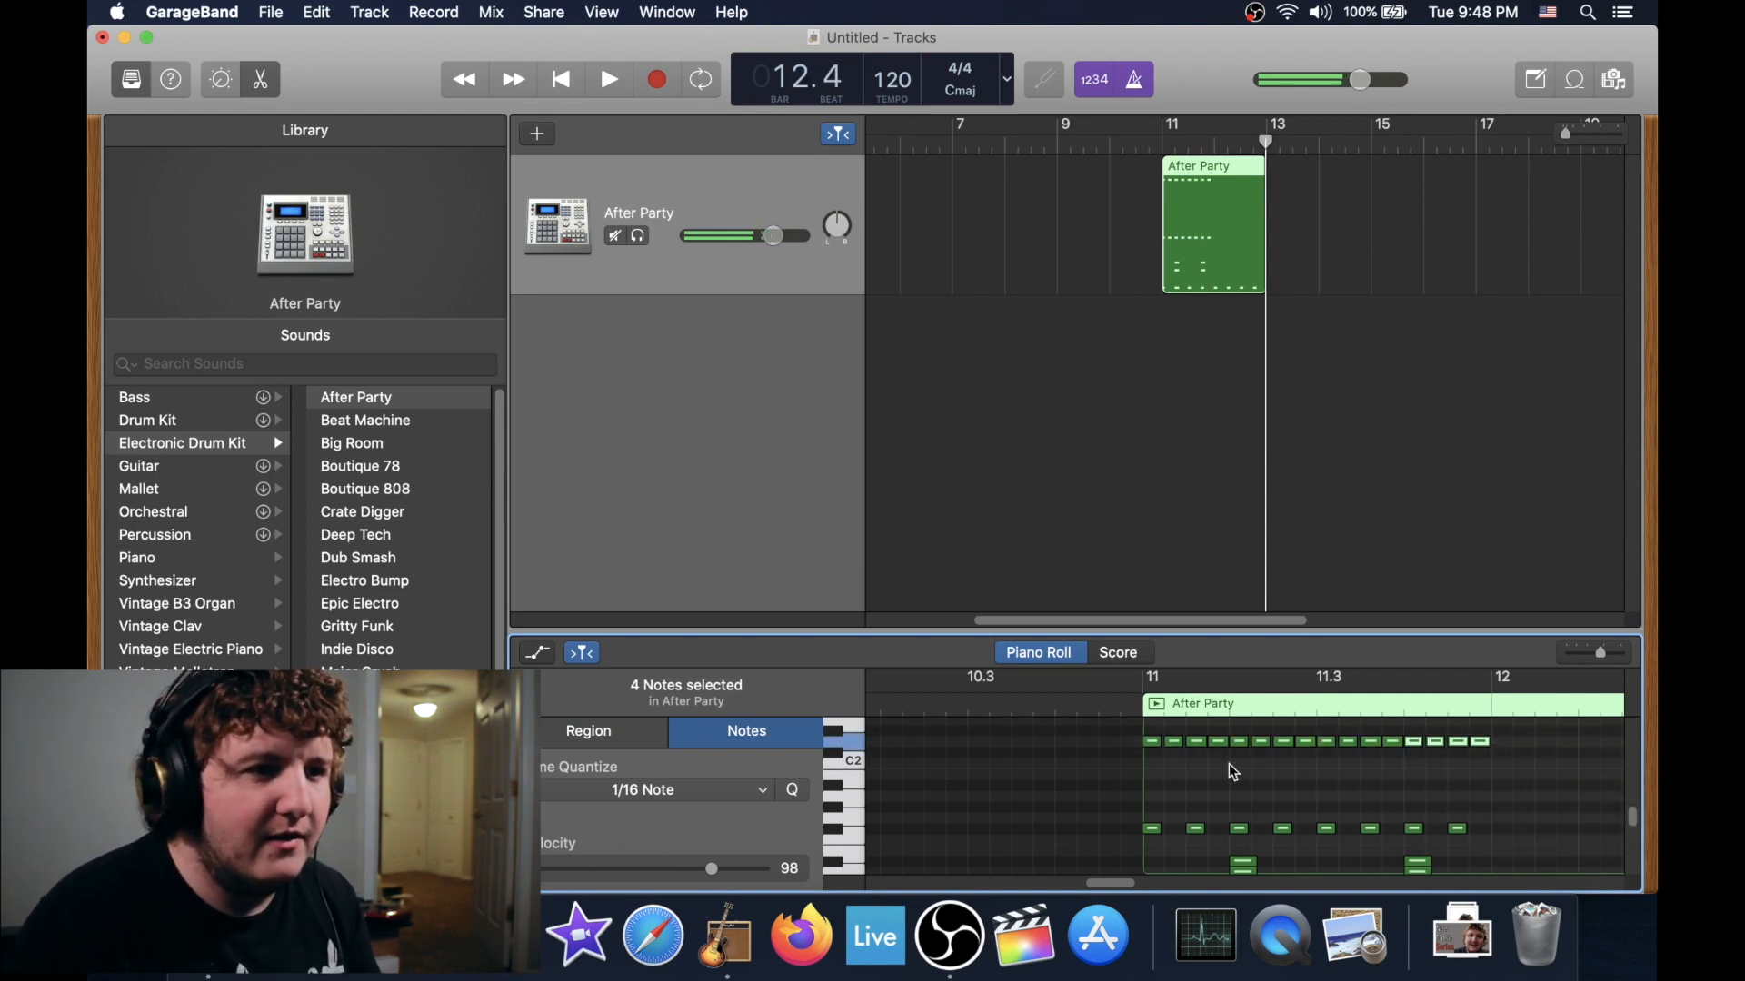
- Loop the full drum region to hear the added sixteenth notes and review bar 11 in the Piano Roll
left_click(1158, 701)
key("c")
key("space")
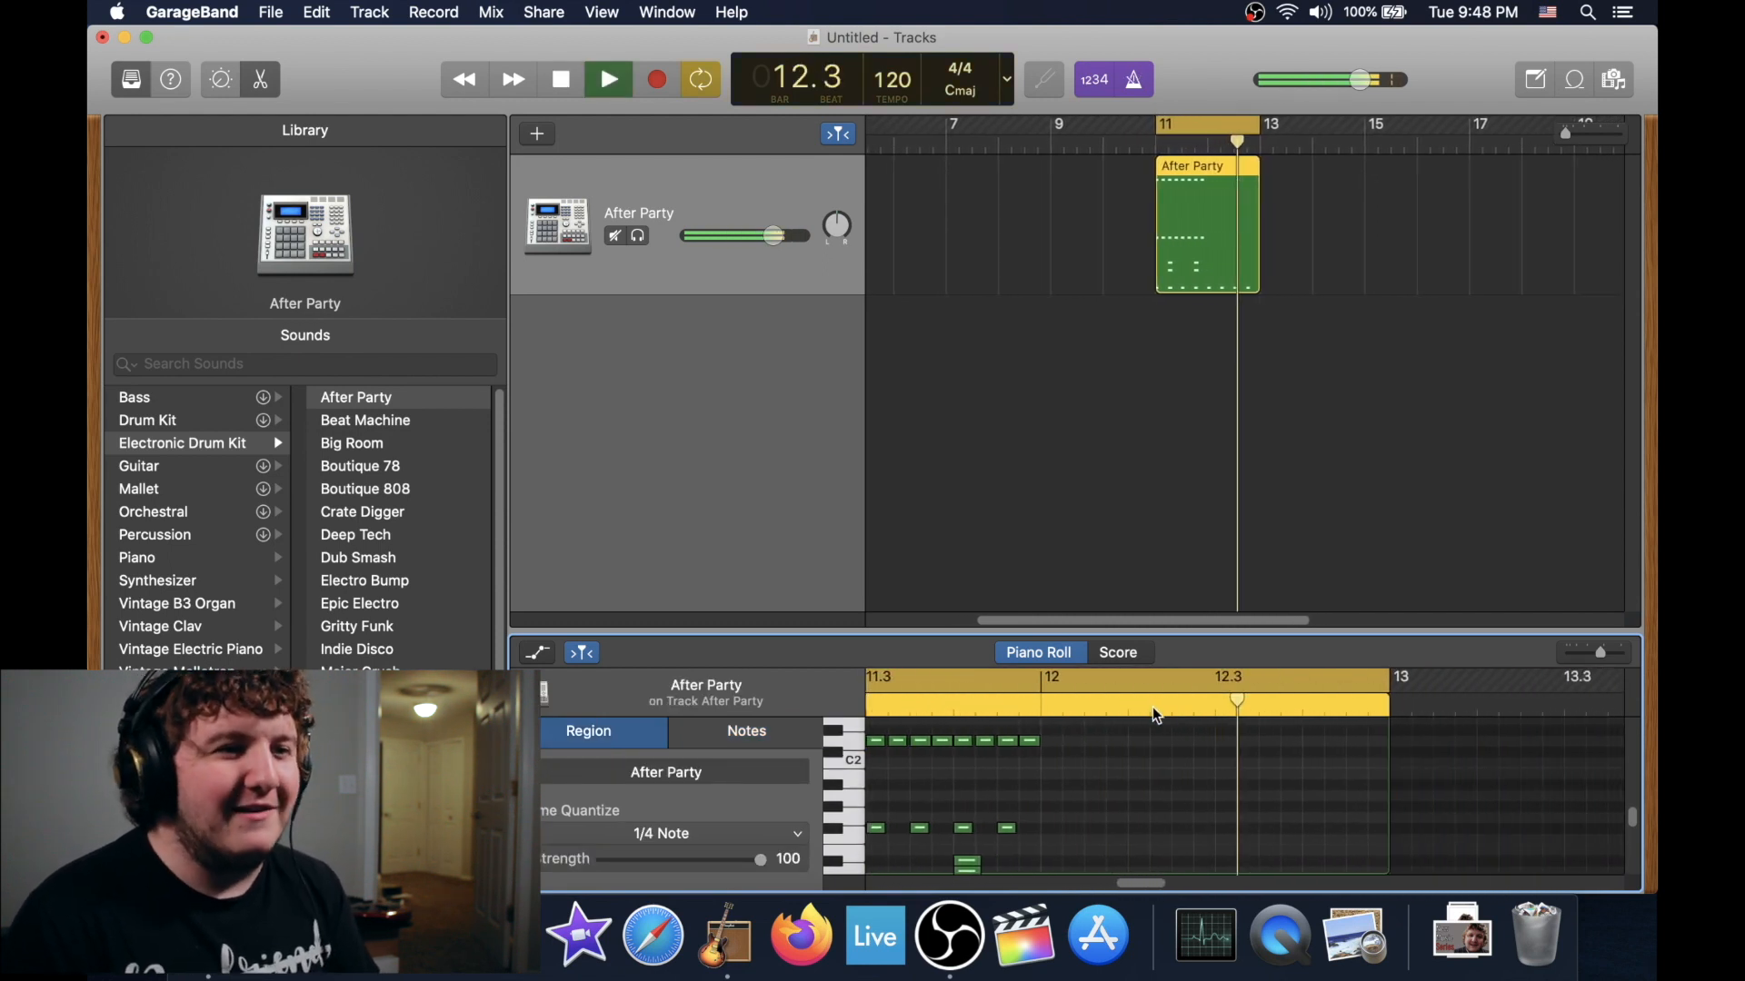
key("c")
key("space")
mouse_move(1136, 884)
left_mouse_down()
mouse_move(1111, 886)
mouse_move(1127, 886)
left_mouse_up()
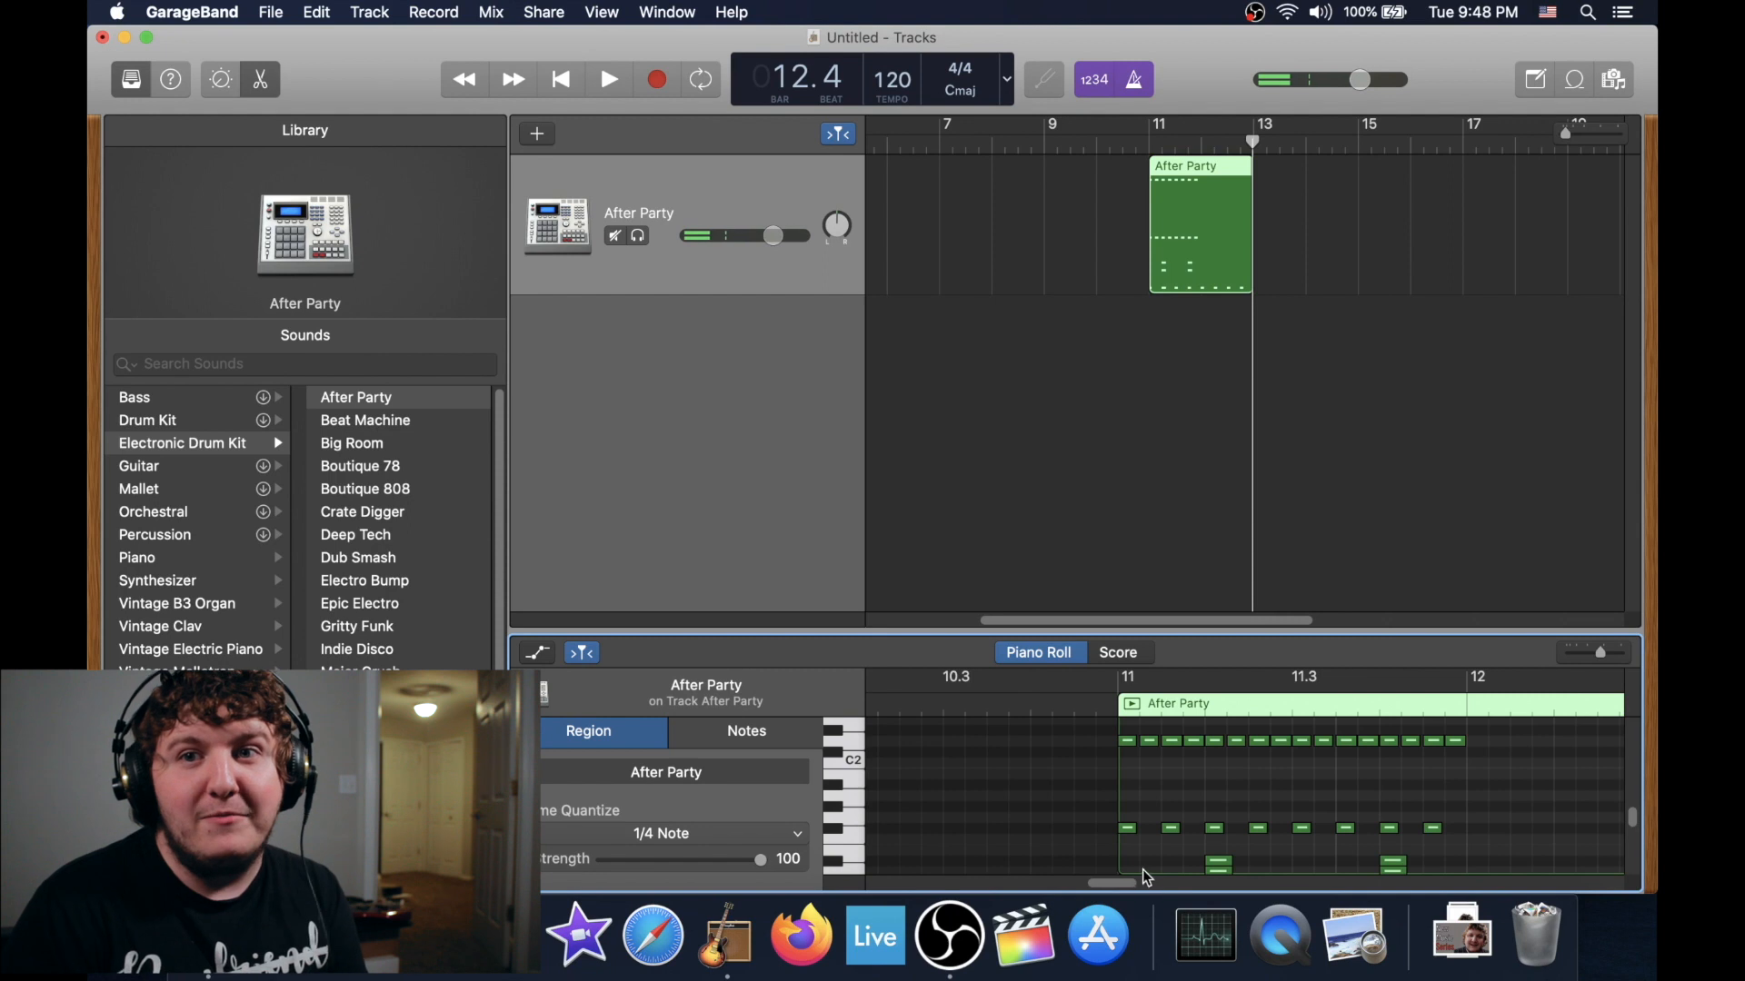
scroll(1302, 811, "down", 1)
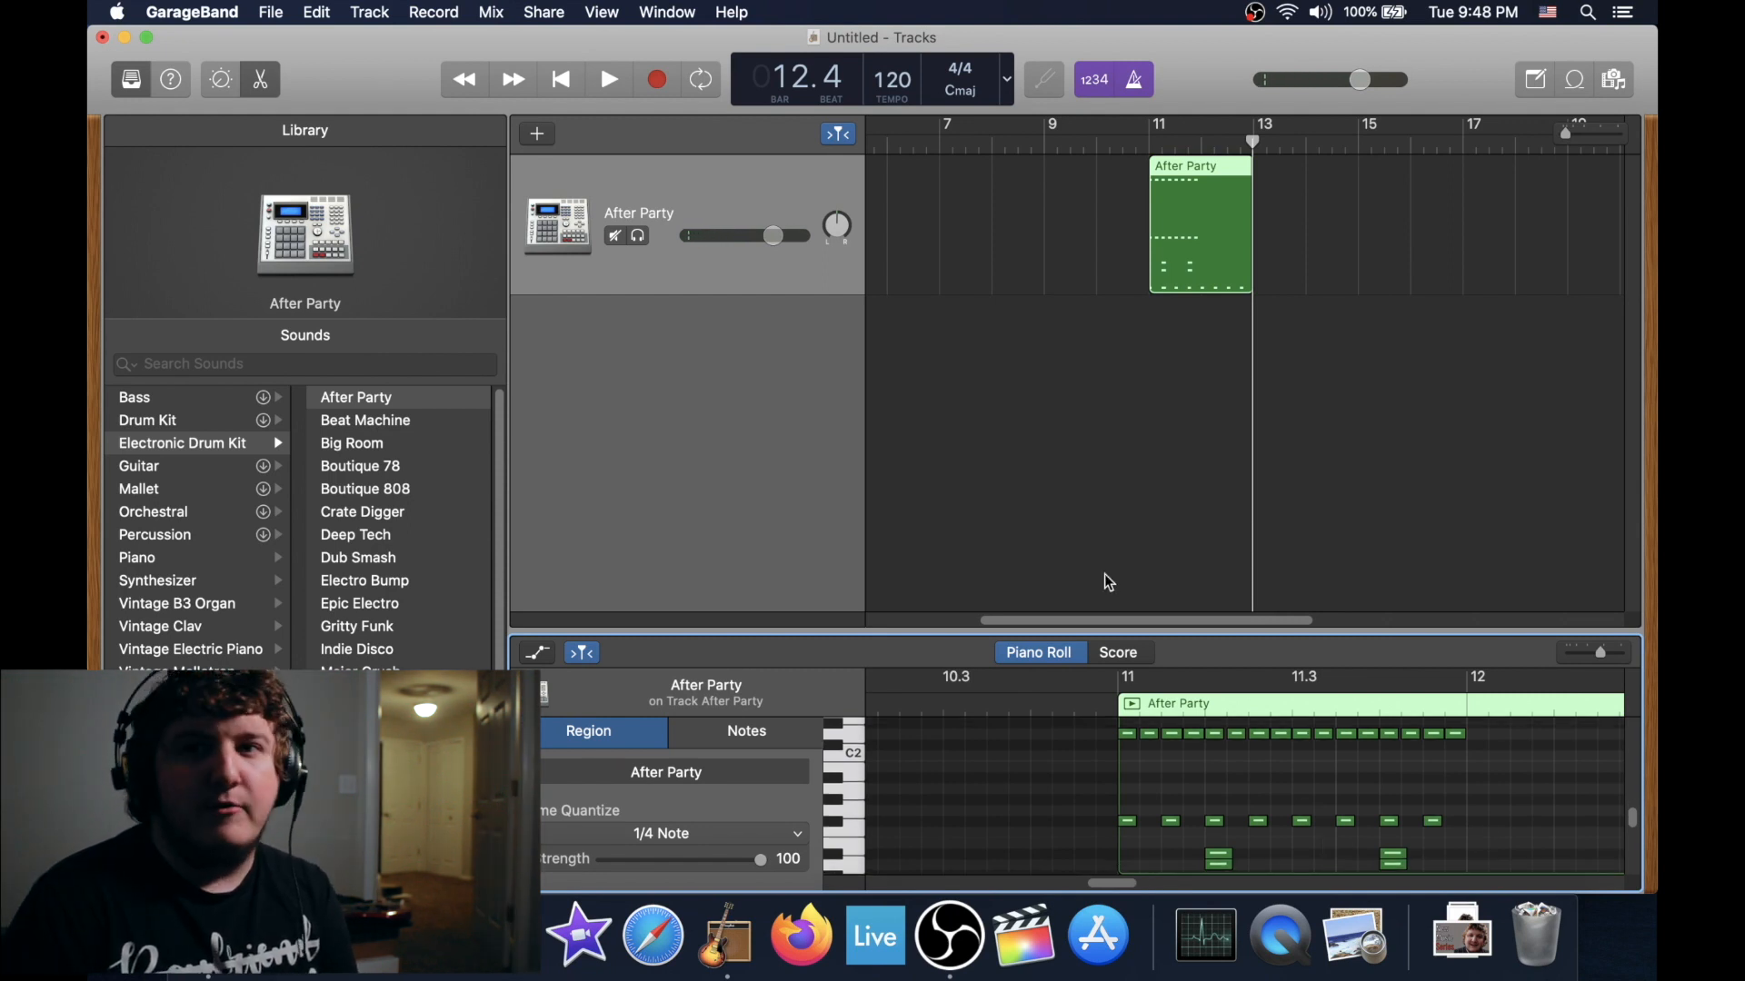